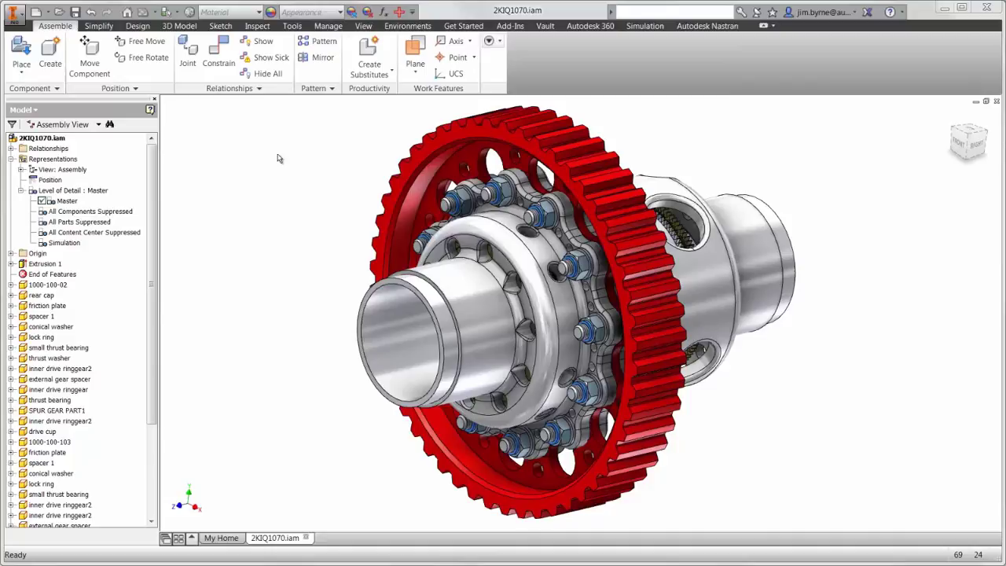
Activate the Simulation level of detail and show the Nastran FEA Browser with Assembly and Model expanded.
double_click(63, 242)
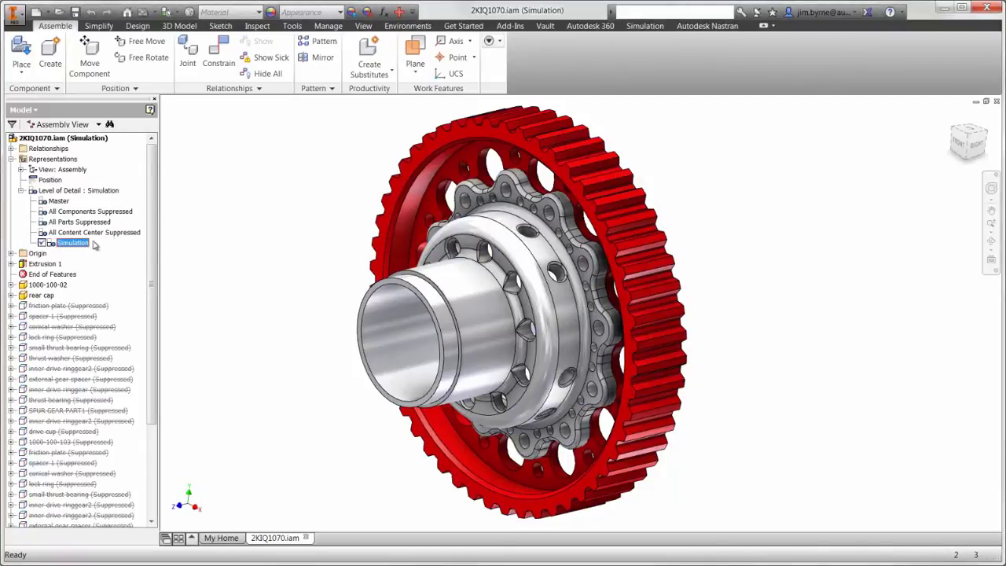
left_click(686, 30)
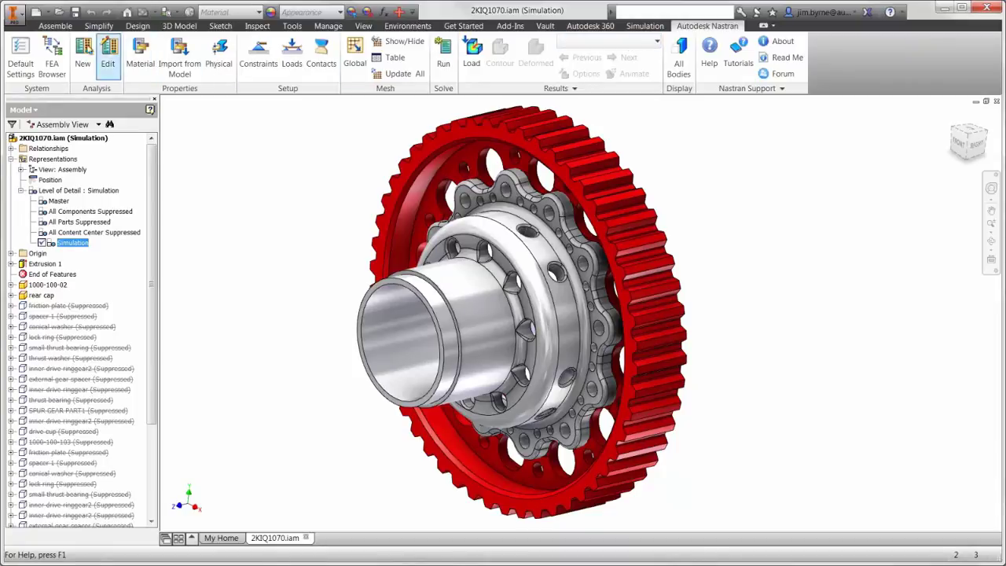
left_click(52, 53)
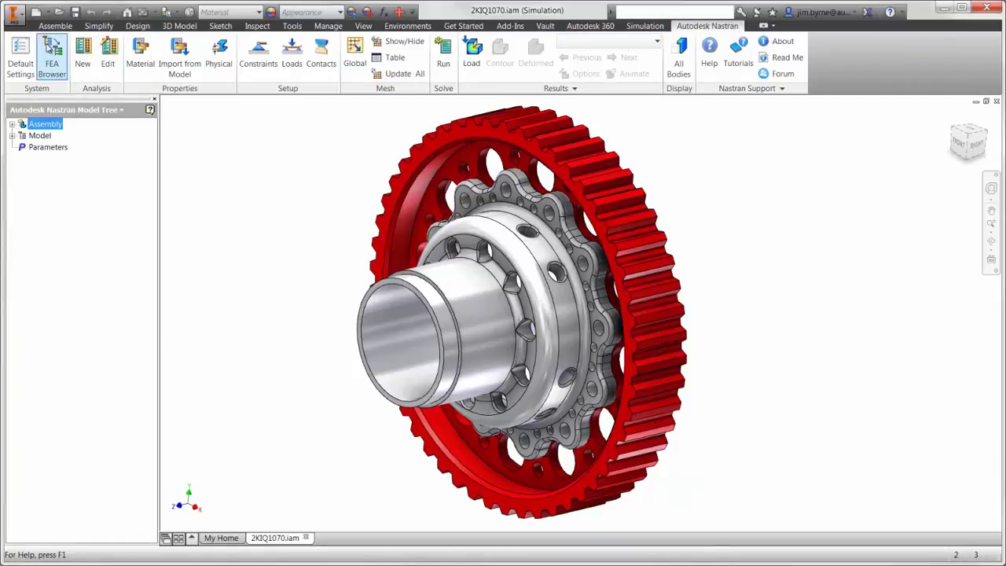
left_click(12, 124)
left_click(13, 250)
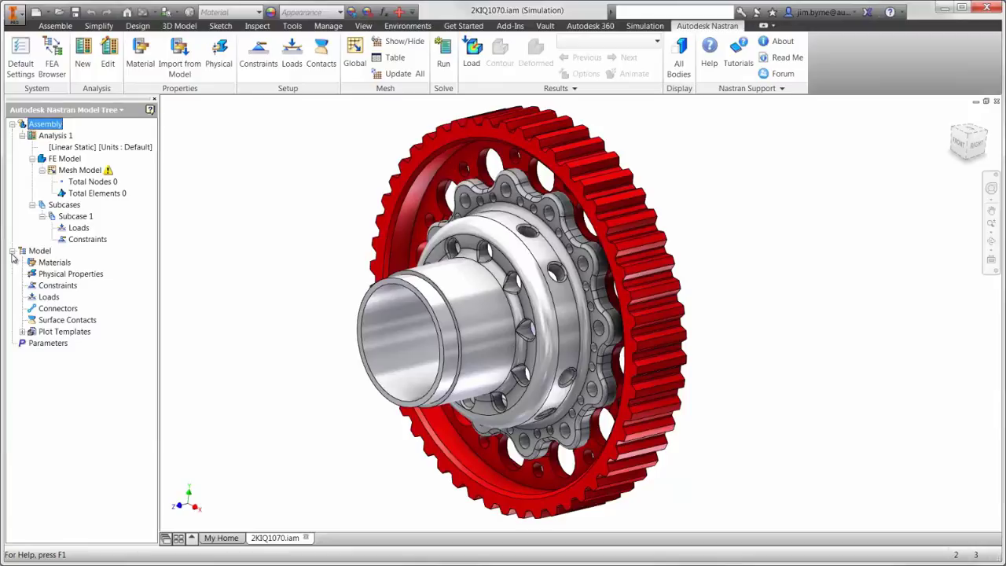
Create a new Linear Static analysis named 'Bolts' with Force output enabled.
left_click(82, 63)
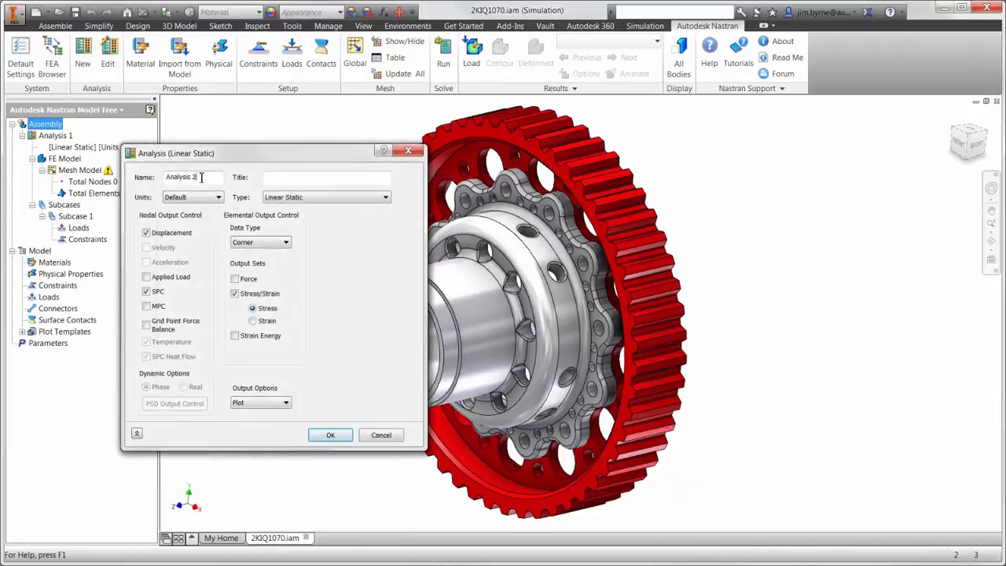
left_click_drag(207, 176, 149, 185)
type("Bolts")
left_click(234, 279)
left_click(329, 435)
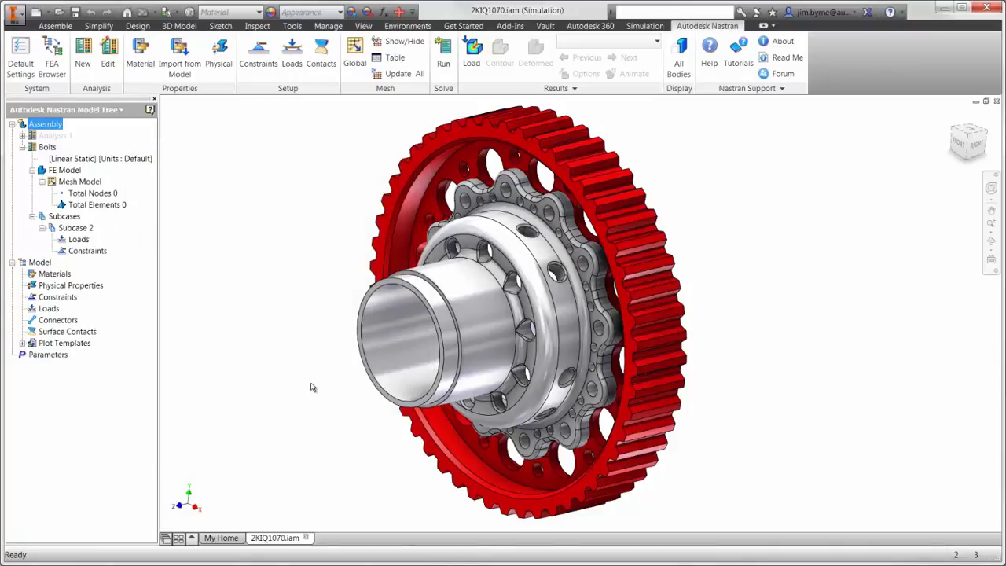
Import the model's materials and assign a Steel, Mild solid property to gear 1000-100-02.
left_click(178, 59)
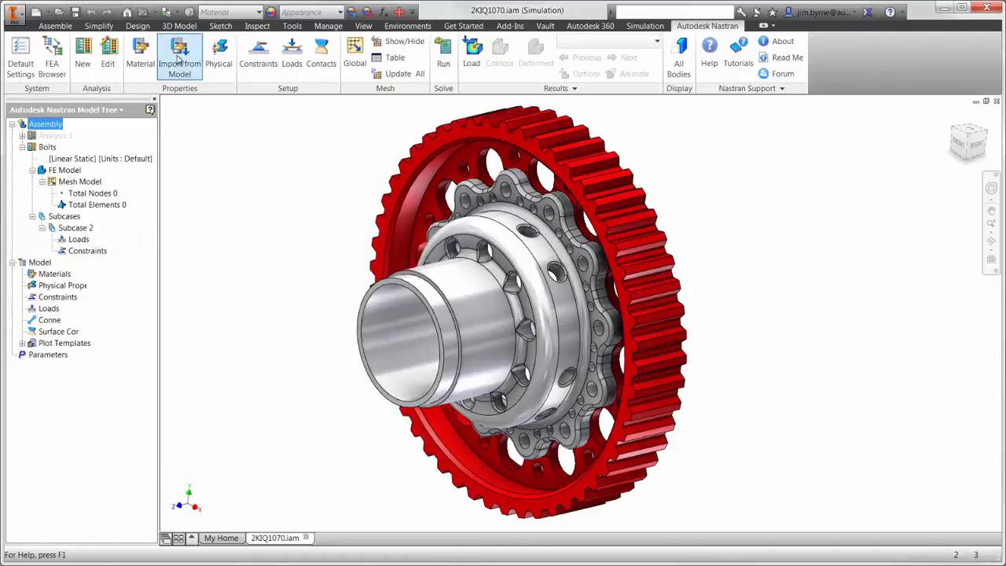
left_click(219, 67)
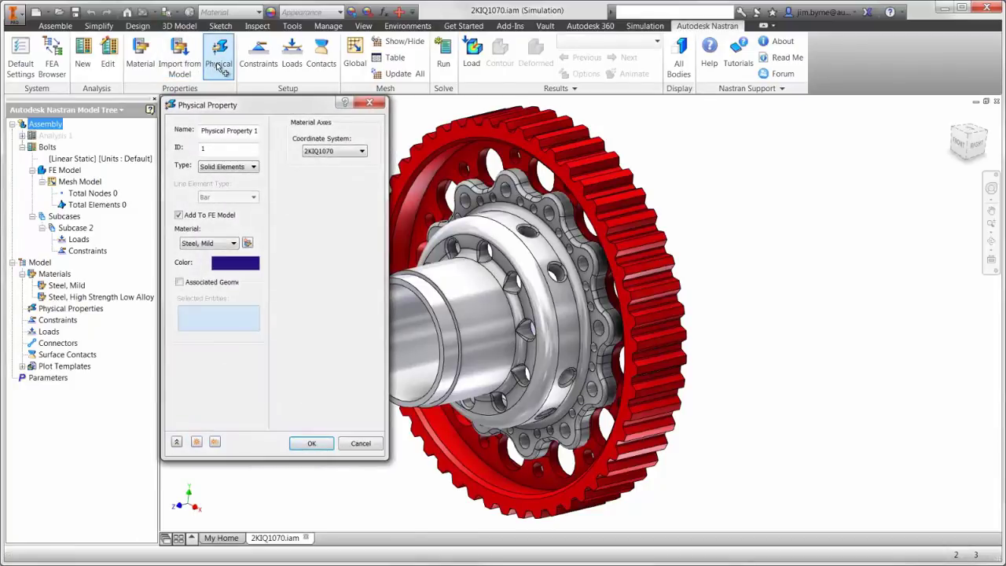
left_click(180, 282)
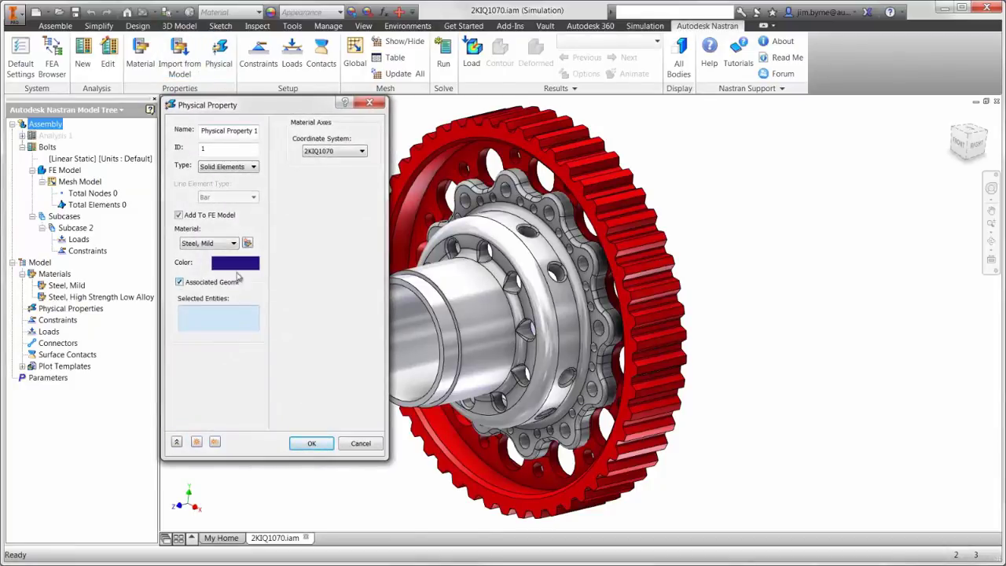
left_click(408, 205)
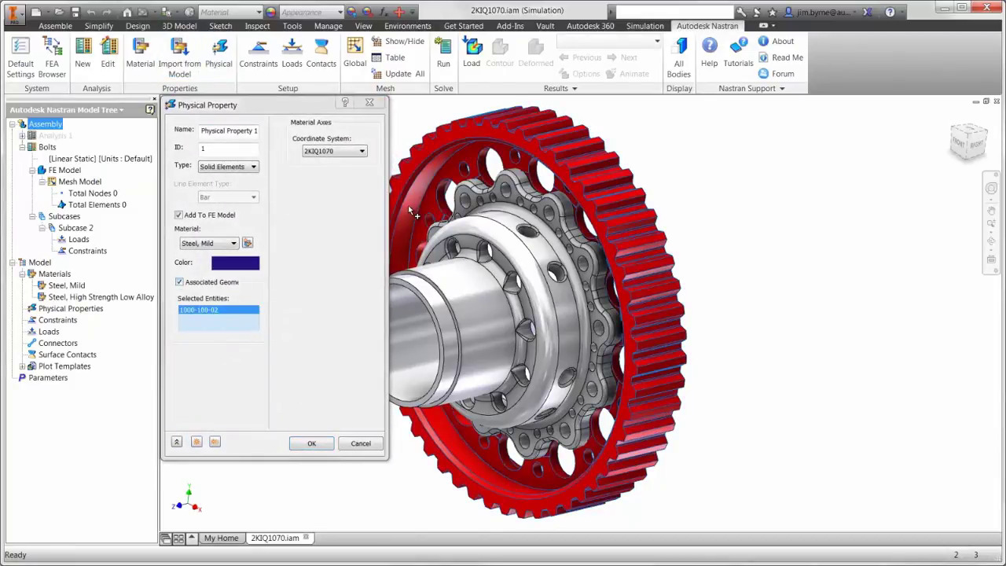
left_click(195, 442)
Create a second Steel, Mild solid property on the rear cap hub.
left_click(180, 282)
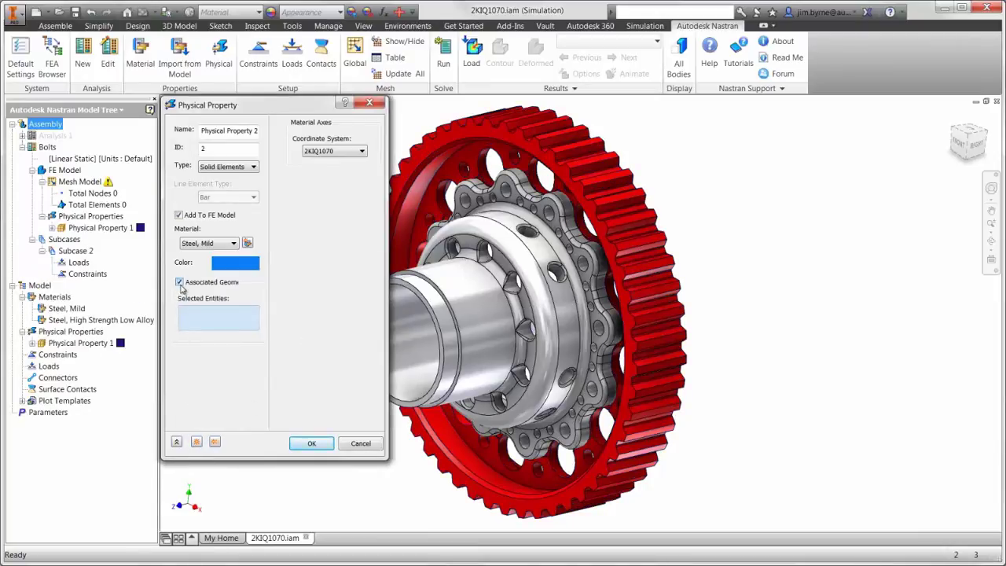
left_click(410, 369)
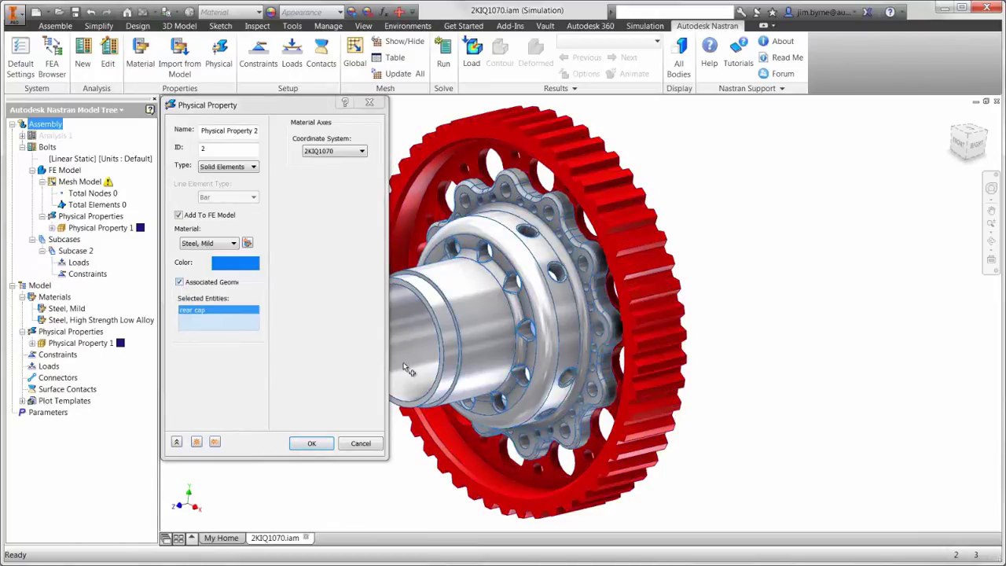
left_click(313, 443)
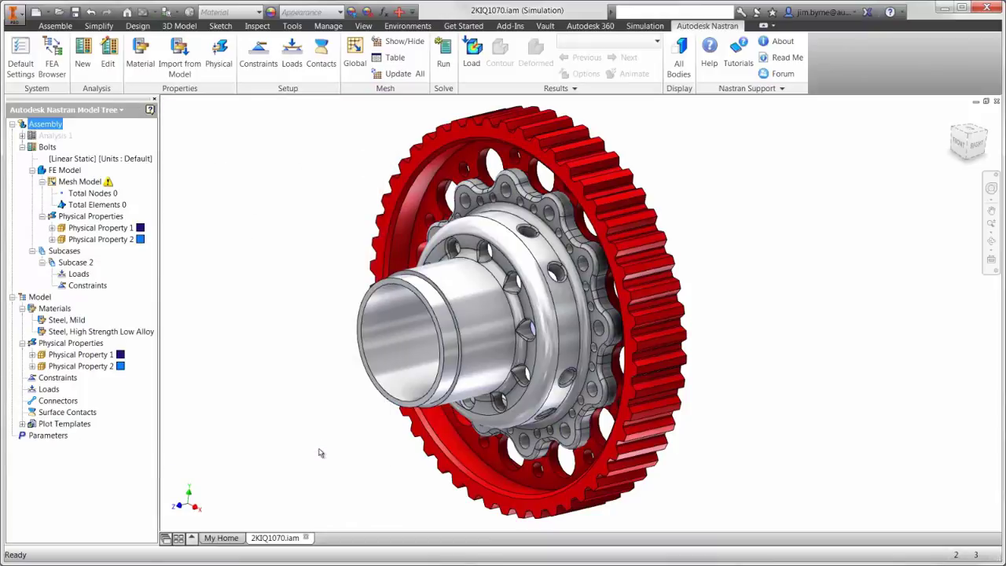
Fix the rear cap's shaft end face as Constraint 1.
left_click(257, 63)
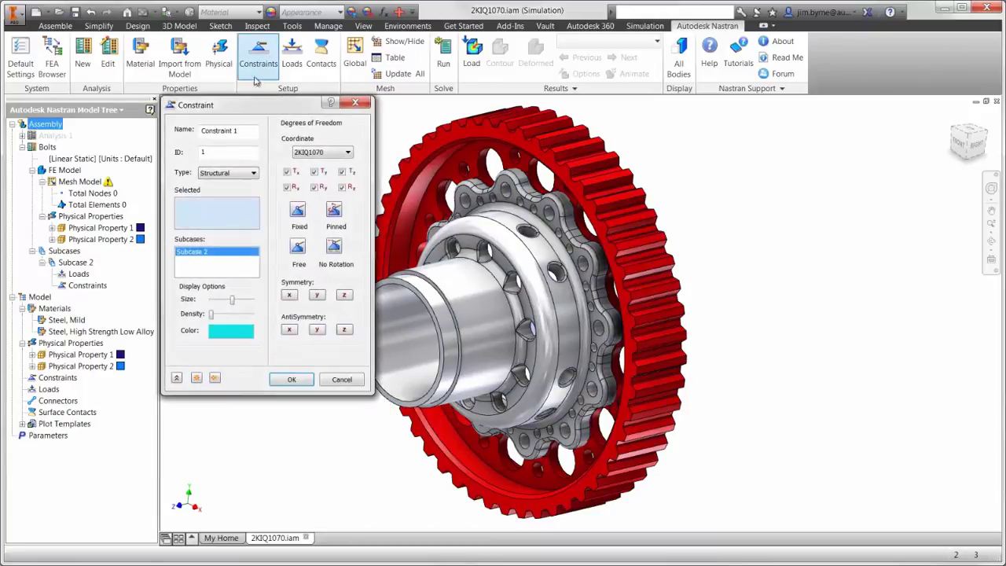
left_click(392, 347)
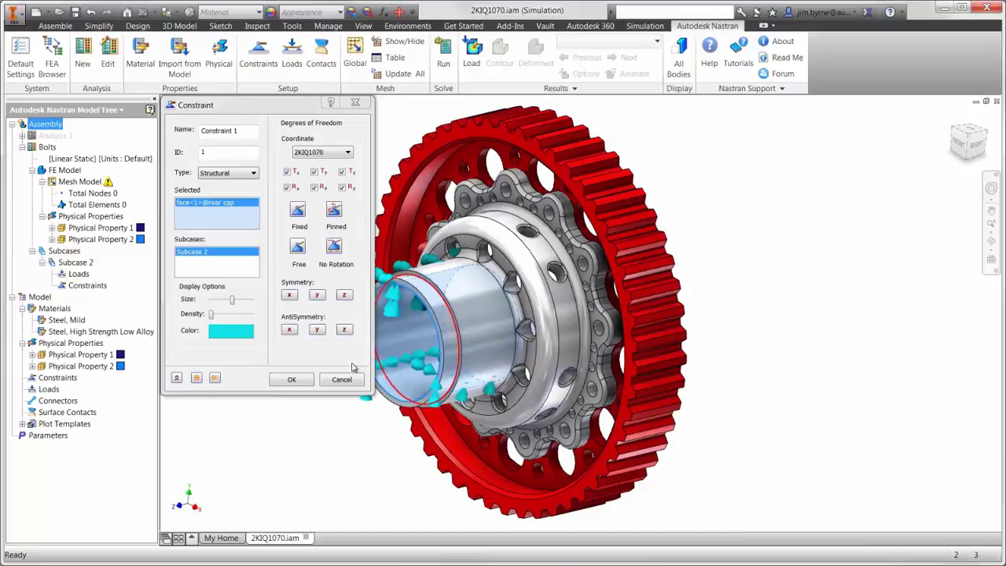
left_click(308, 380)
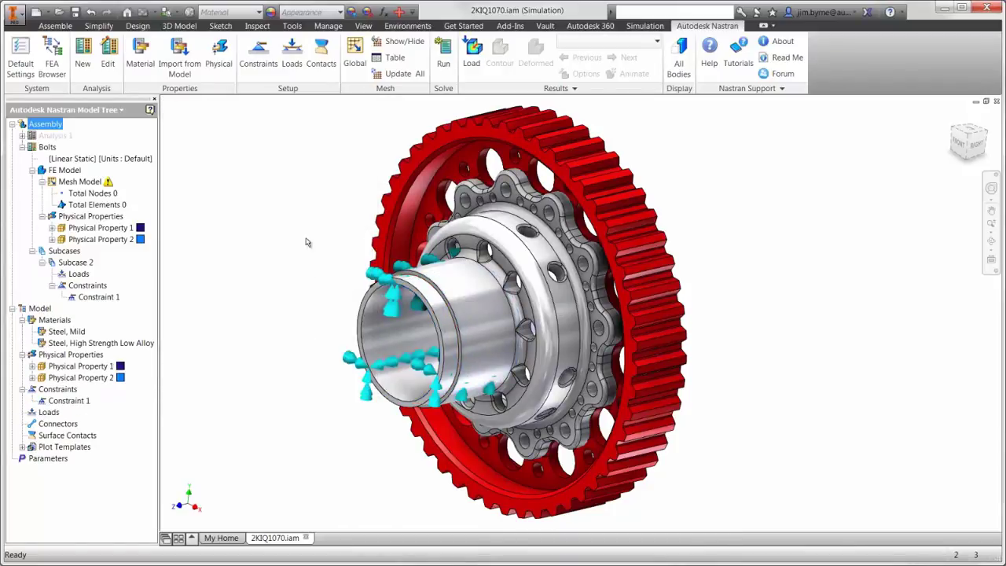
Apply a -10000 N total force normal to two gear tooth faces as Load 1.
left_click(290, 67)
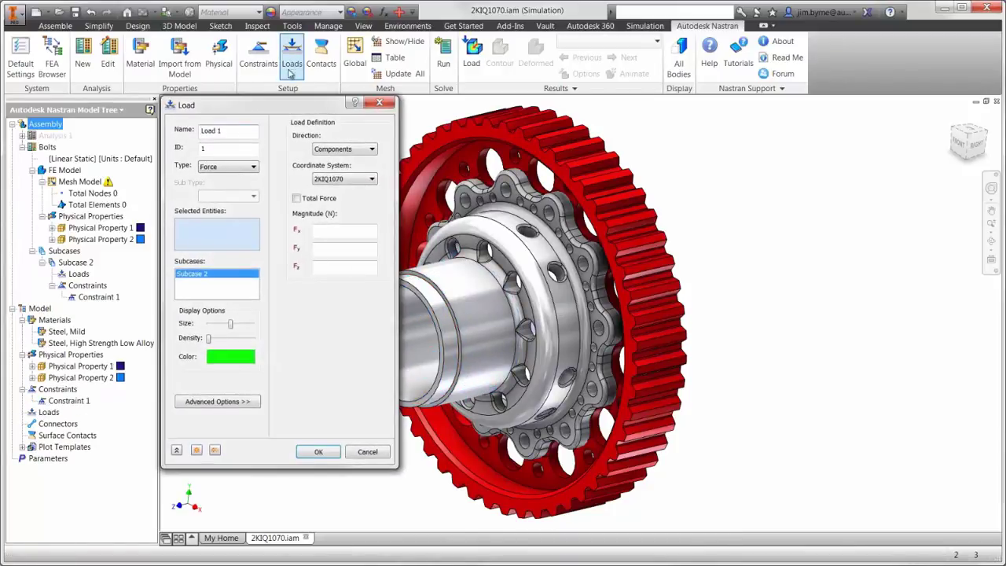
left_click(244, 168)
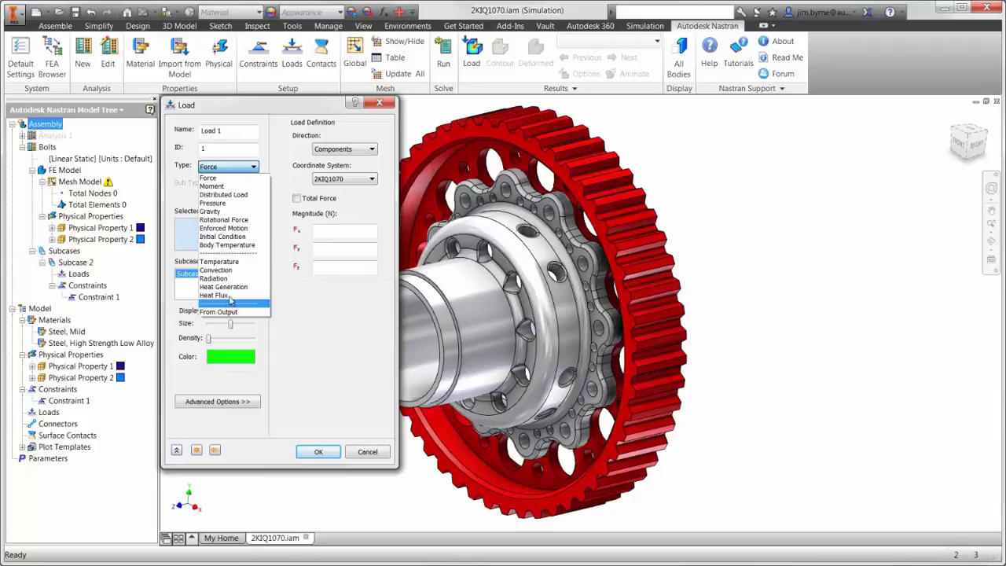
left_click(224, 167)
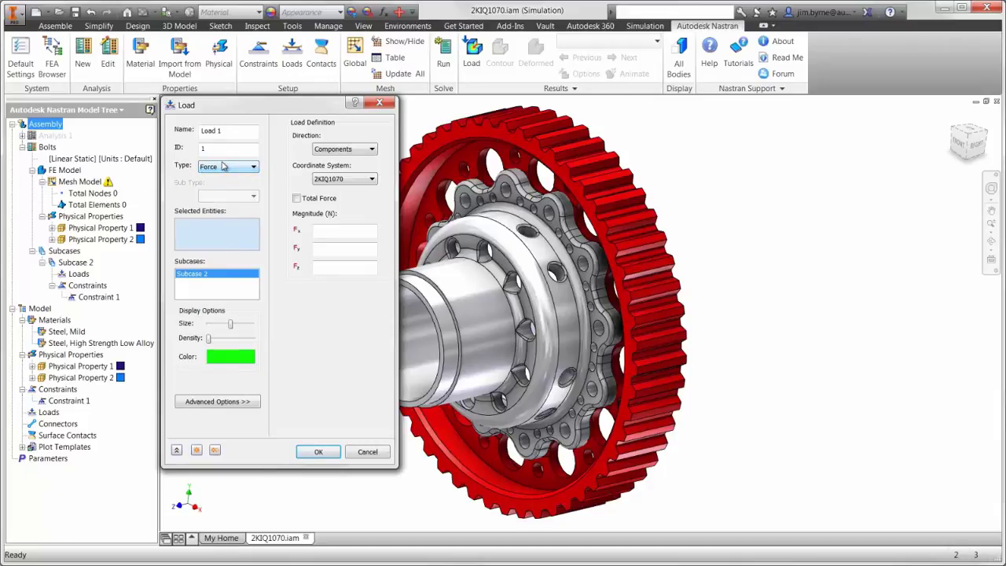
left_click(570, 161)
left_click(579, 176)
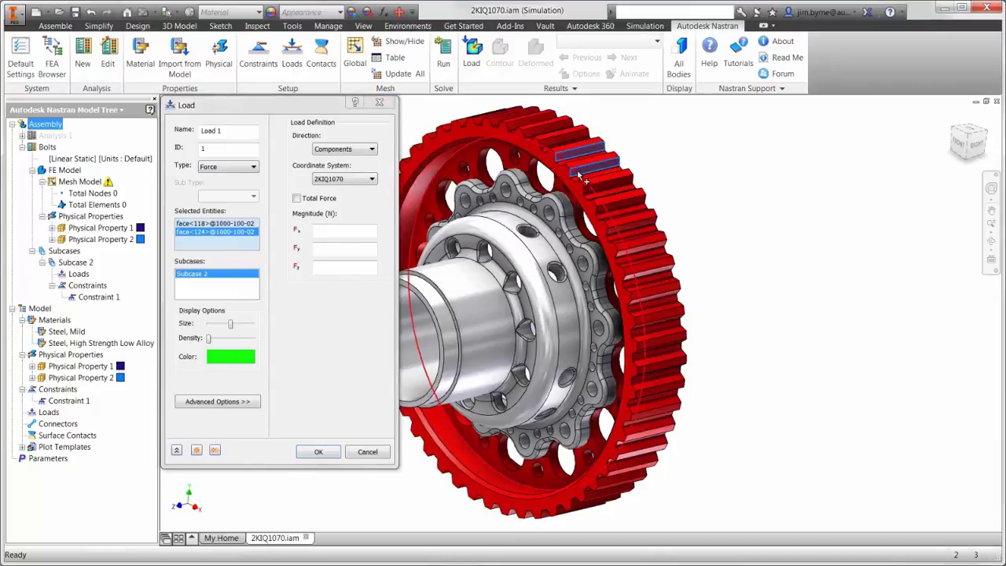
left_click(344, 149)
left_click(346, 165)
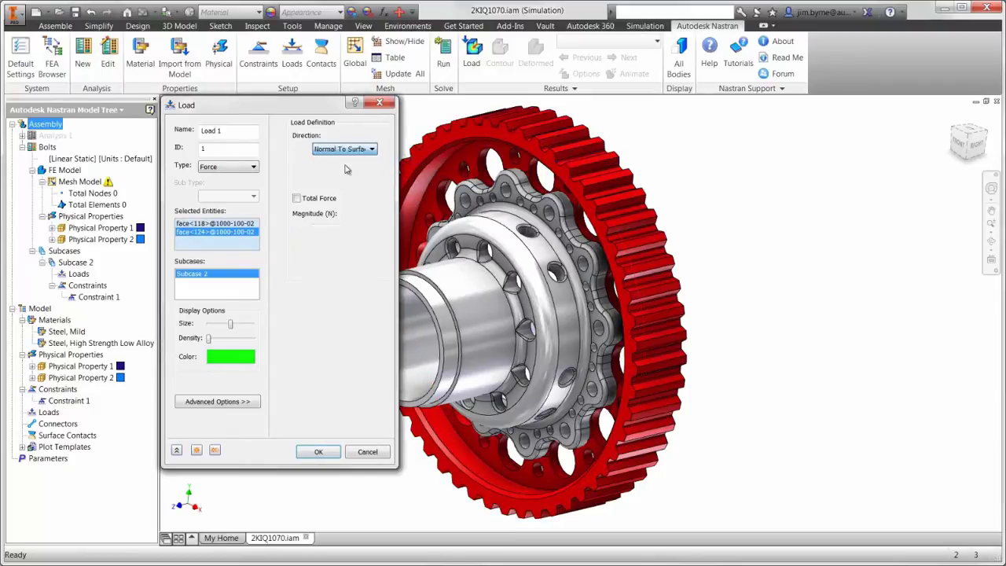
left_click(296, 198)
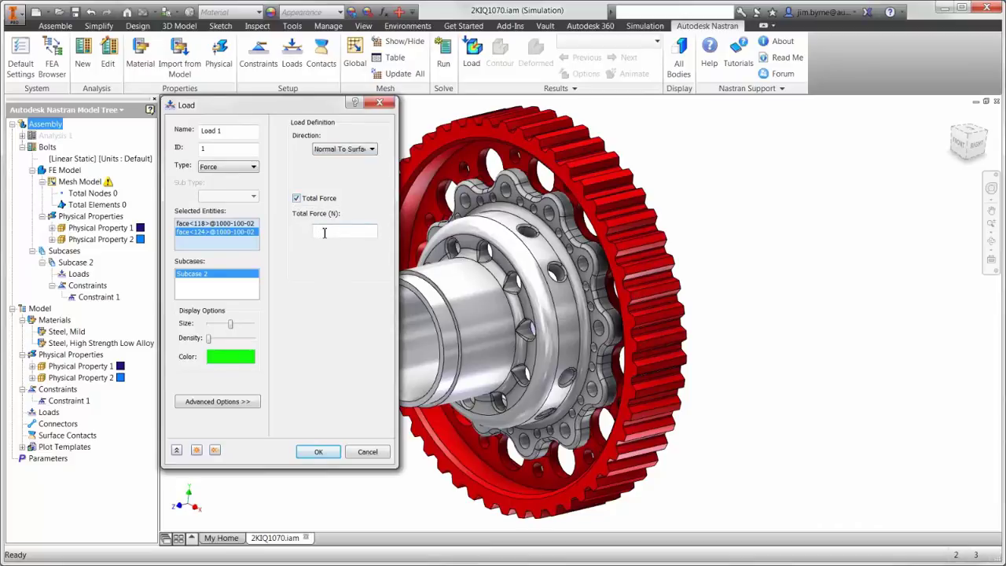
type("-10000")
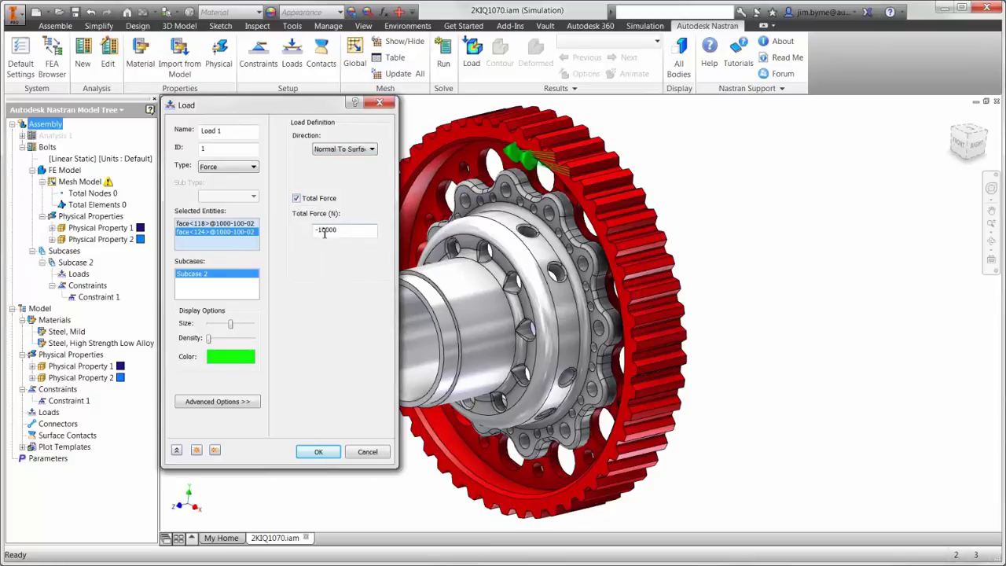
left_click(317, 453)
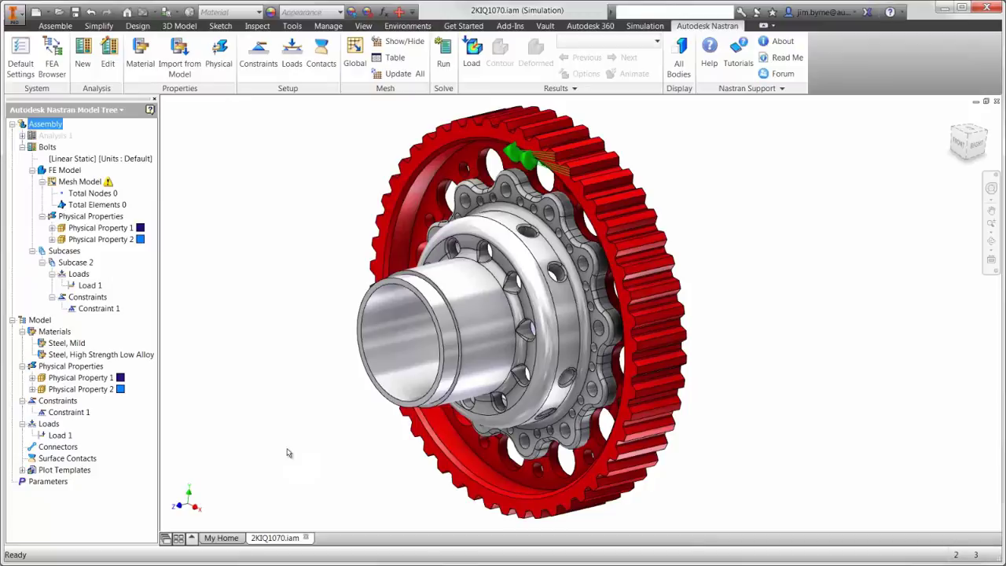
Create a Bolt connector through the first hole's head and nut edges.
right_click(68, 449)
left_click(93, 458)
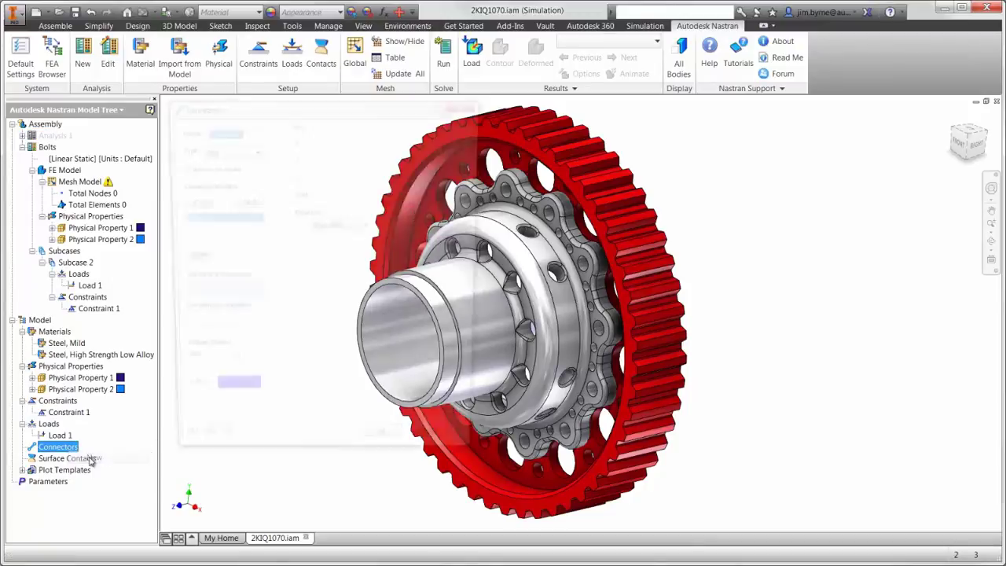
left_click(243, 150)
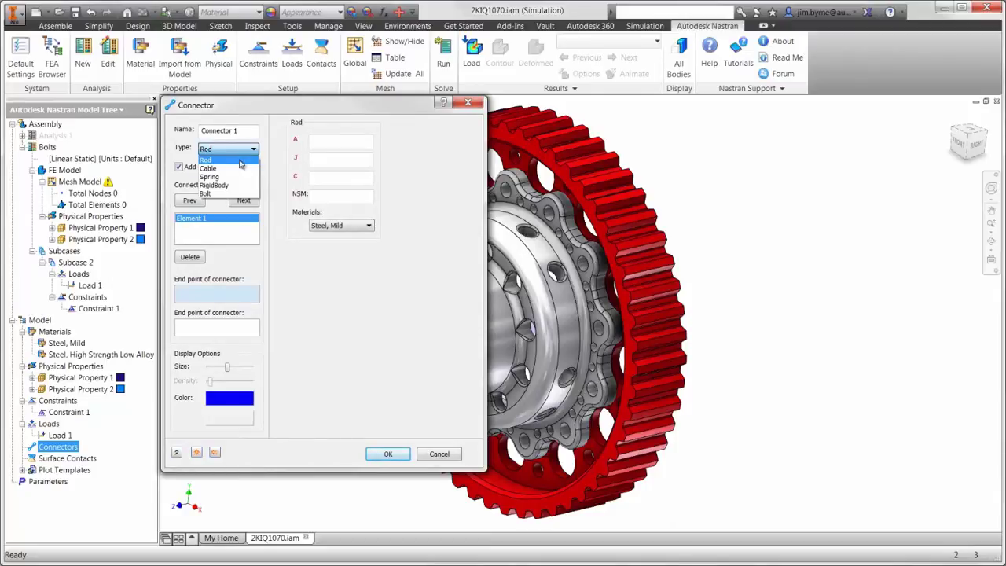
left_click(228, 193)
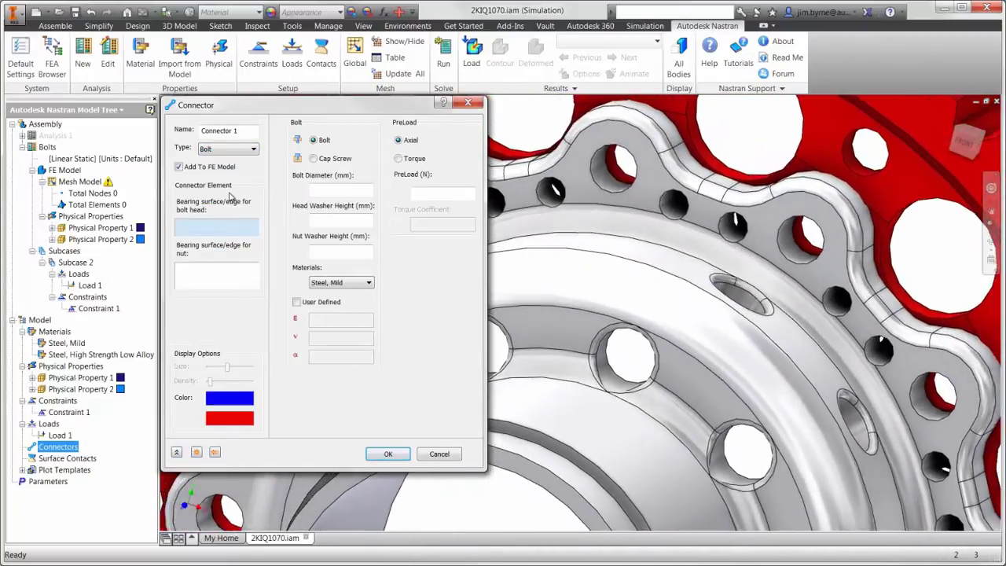
left_click(618, 172)
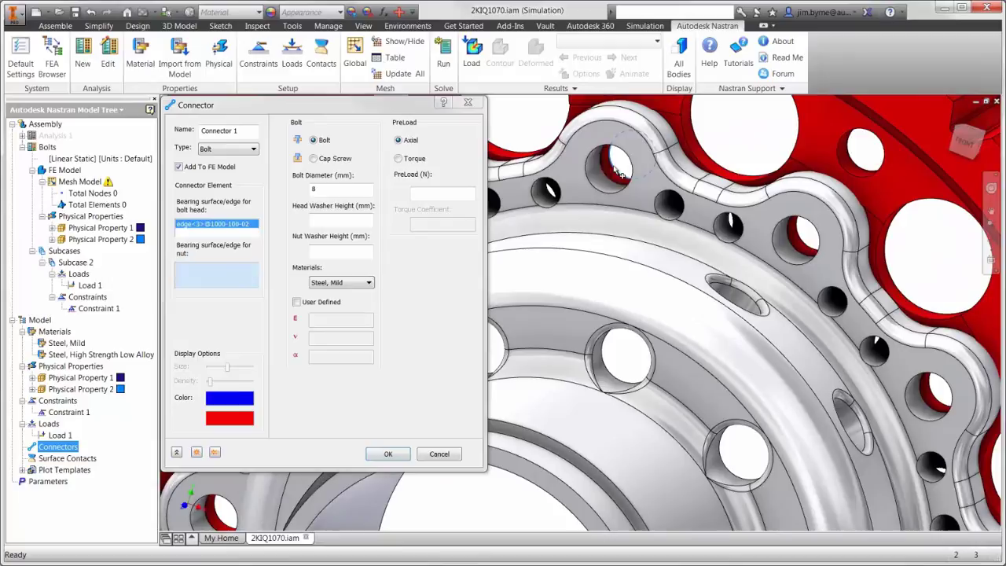
left_click(617, 171)
left_click(196, 452)
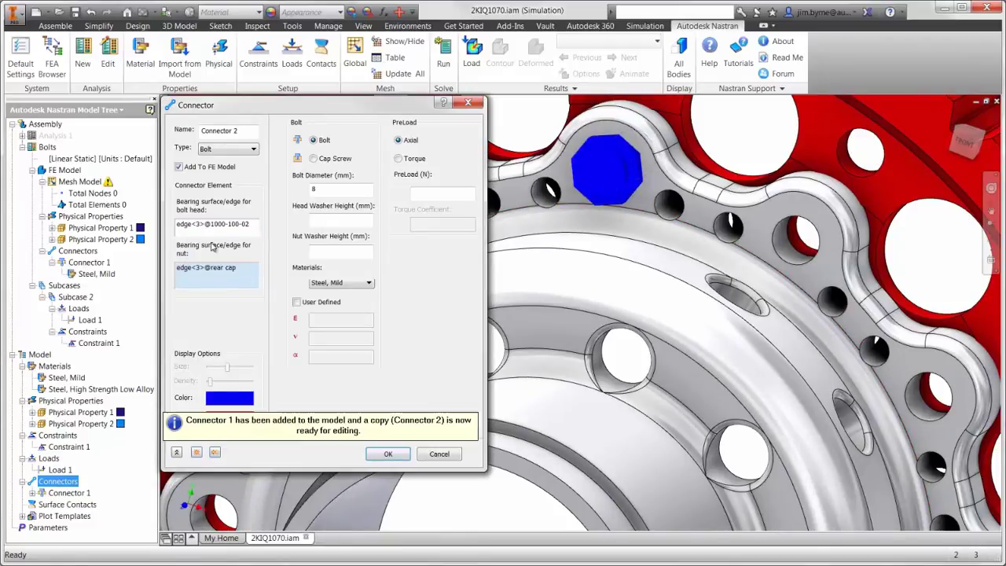
Add the remaining 8 mm Steel, Mild bolts around the hub flange, twelve in total.
left_click(796, 270)
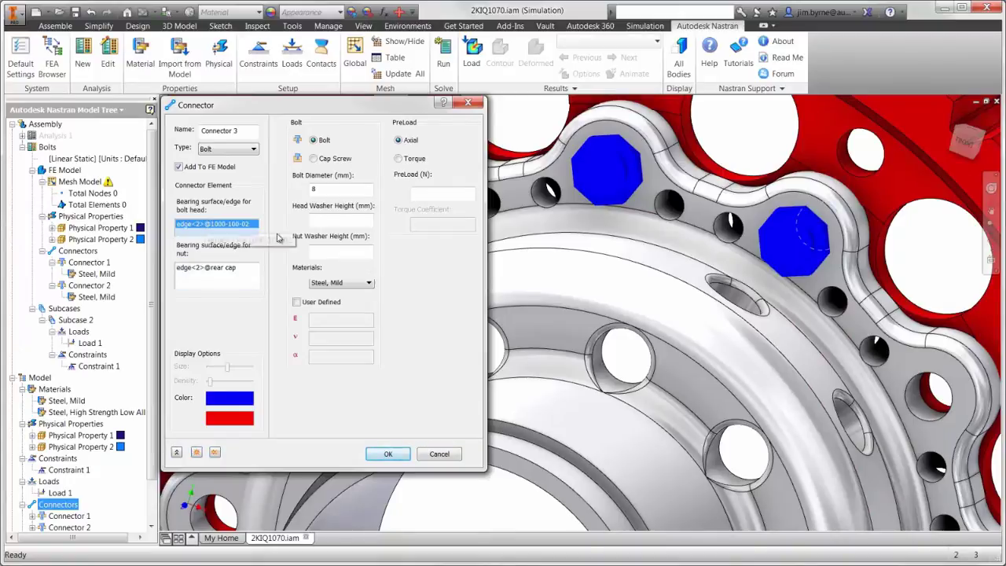
left_click(926, 421)
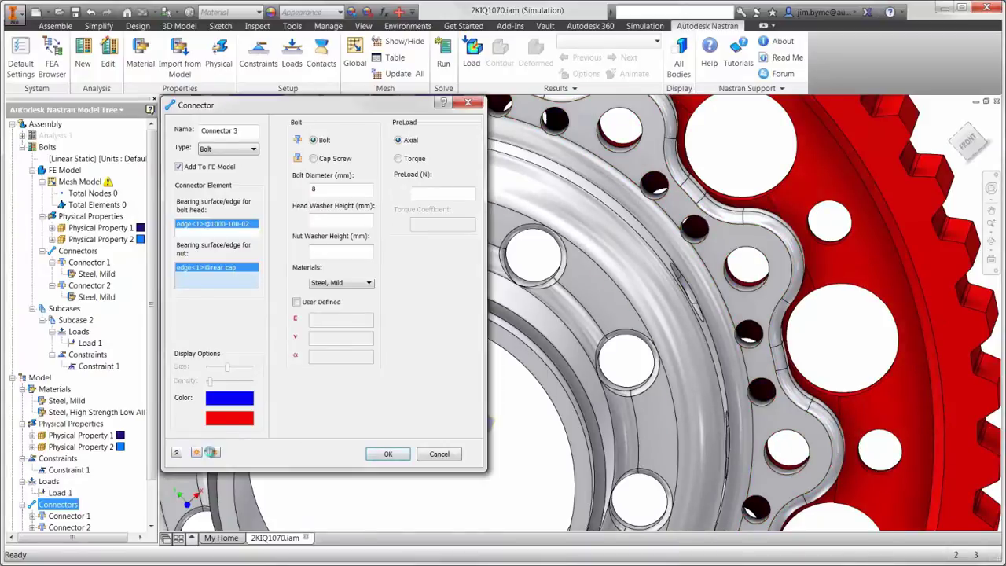
left_click(211, 451)
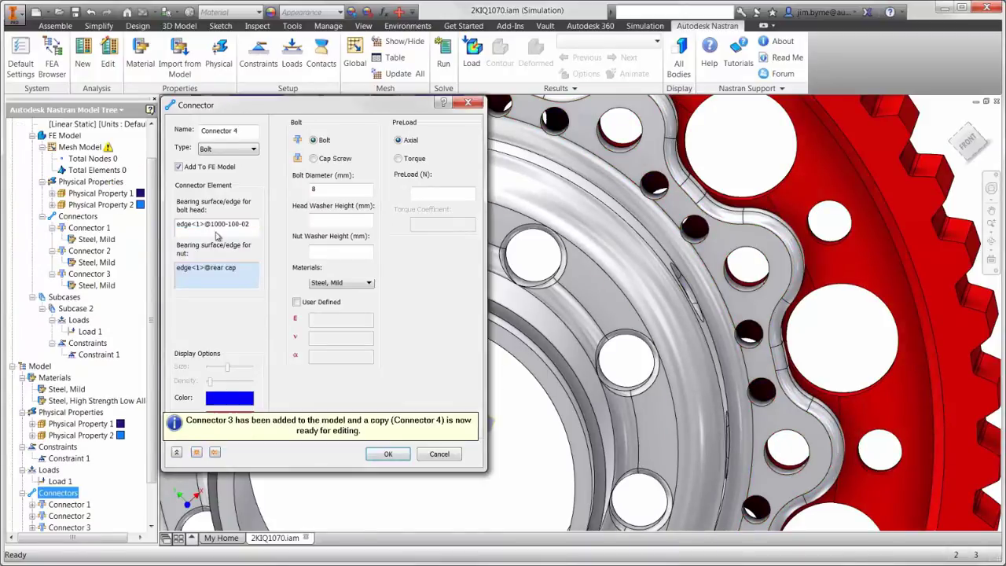
left_click(626, 159)
left_click(212, 451)
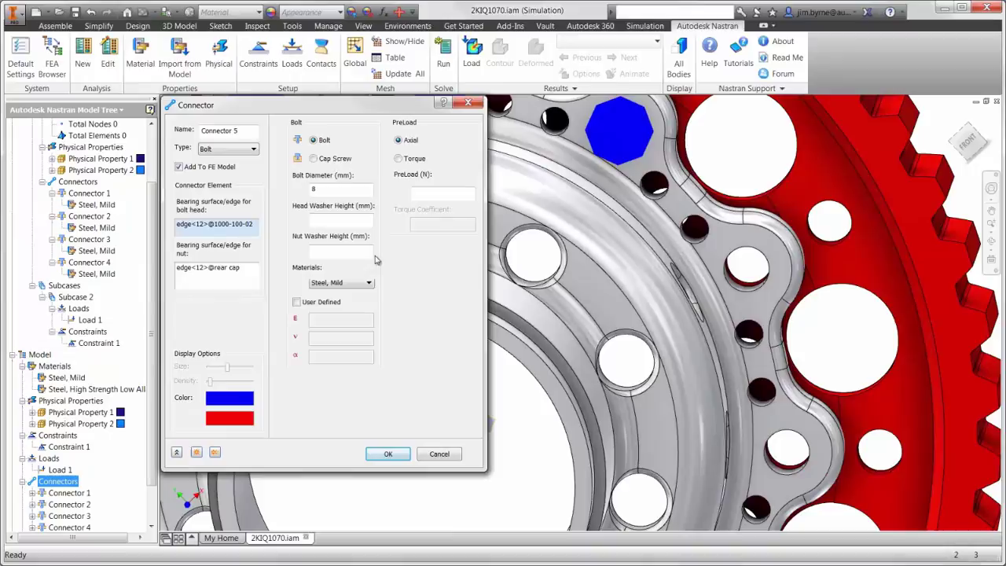
left_click(215, 452)
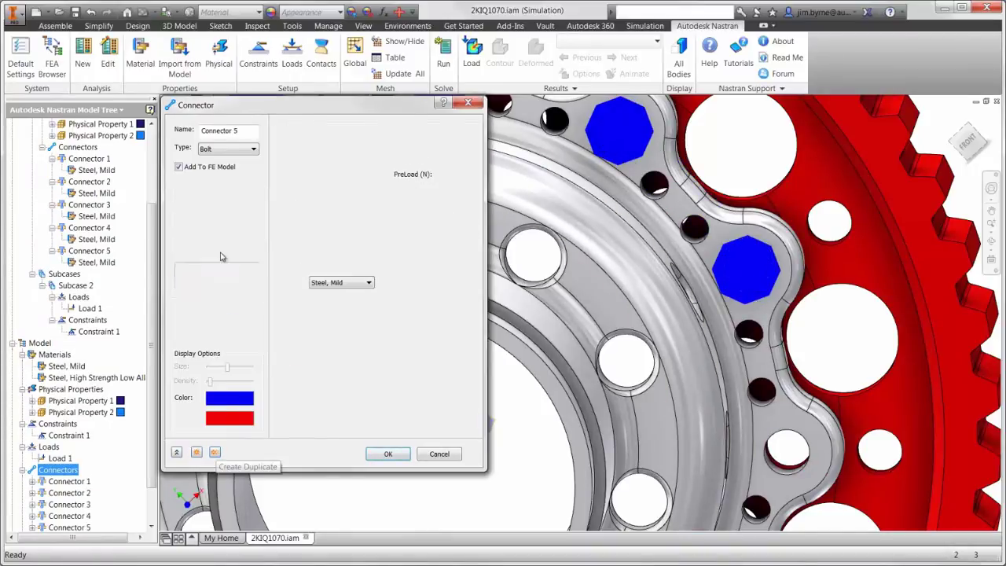
left_click(786, 469)
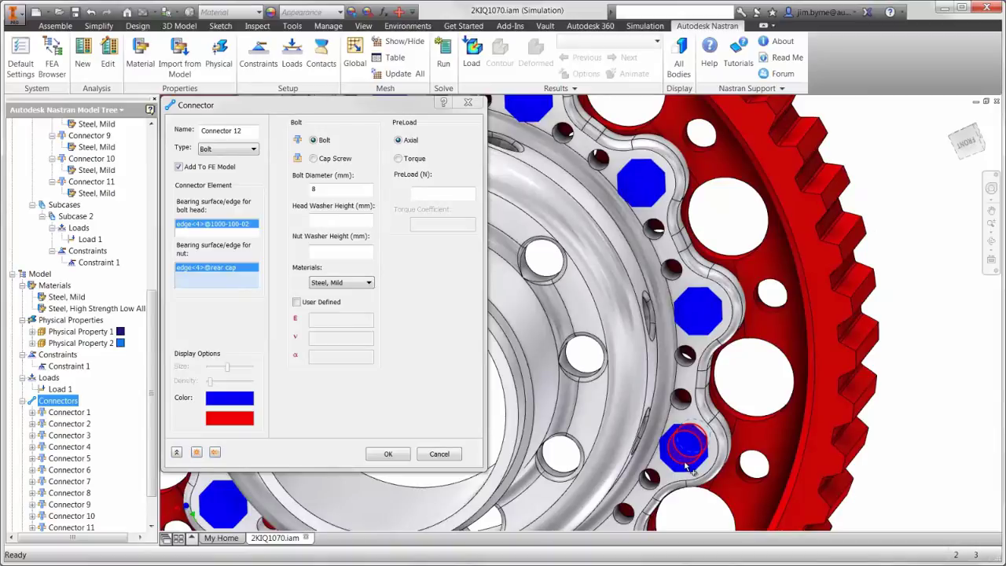
key("F6")
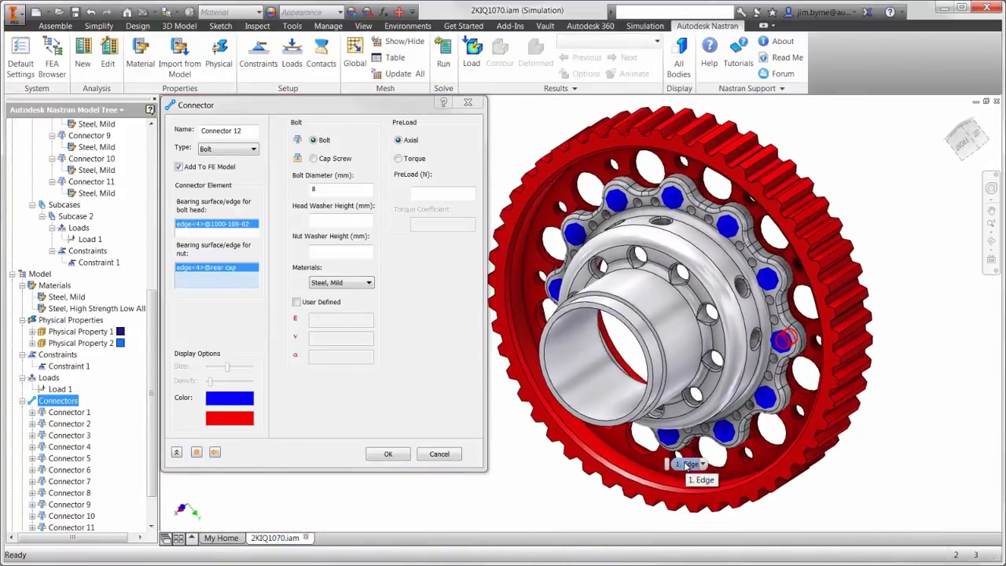
left_click(399, 453)
key("F6")
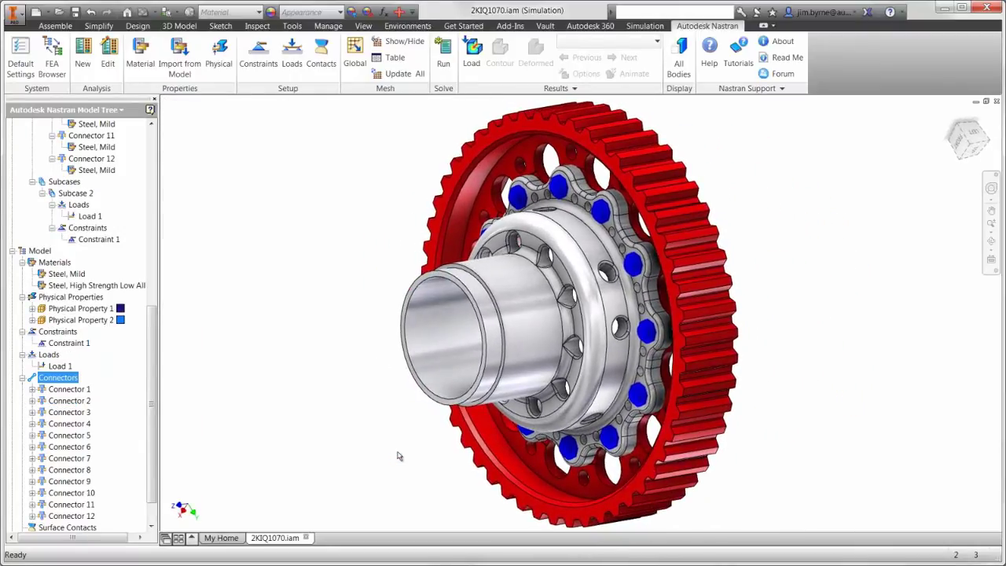
Mesh the assembly with a 6 mm global element size and run the Bolts analysis.
left_click(356, 64)
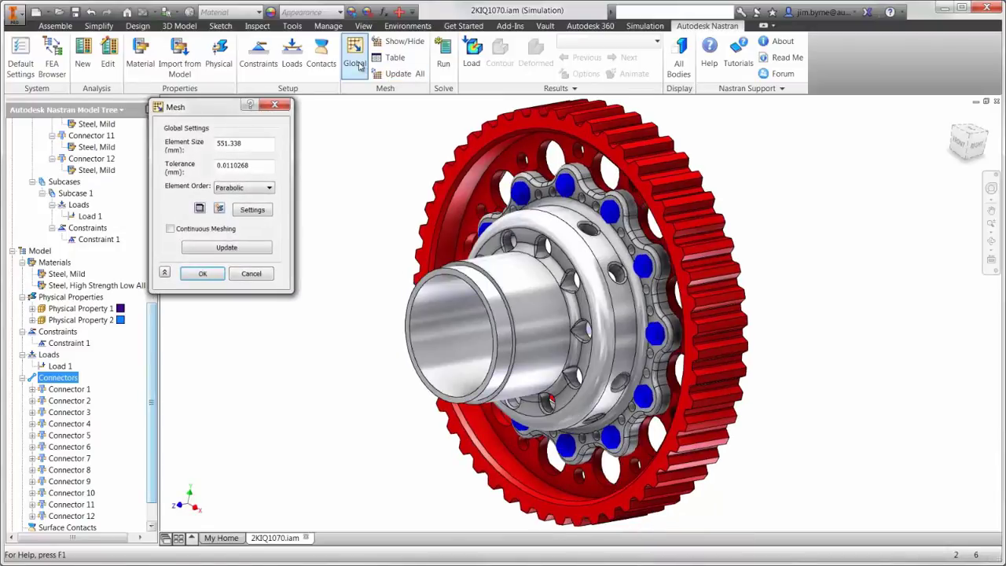
double_click(250, 143)
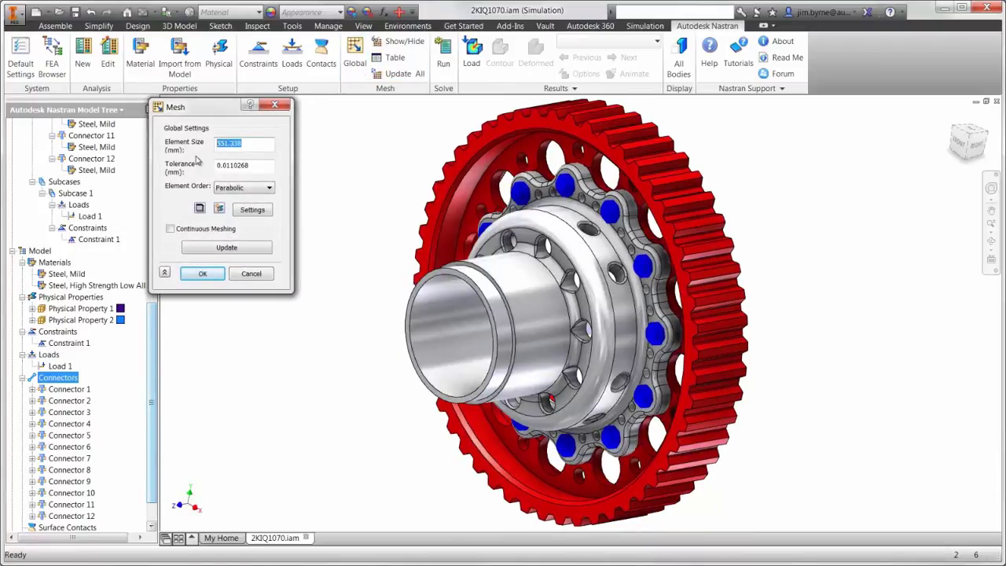
type("6")
key("Return")
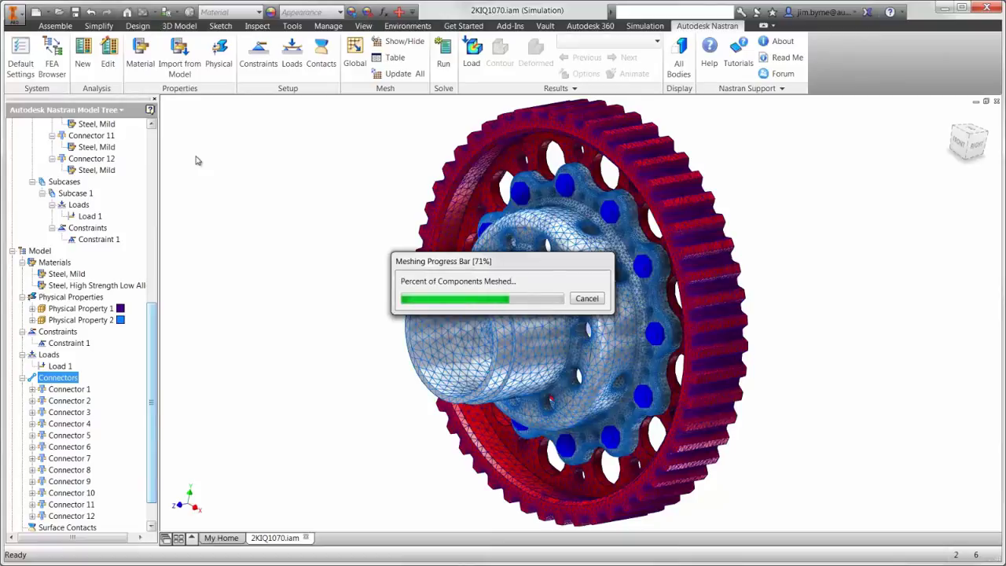
left_click(443, 64)
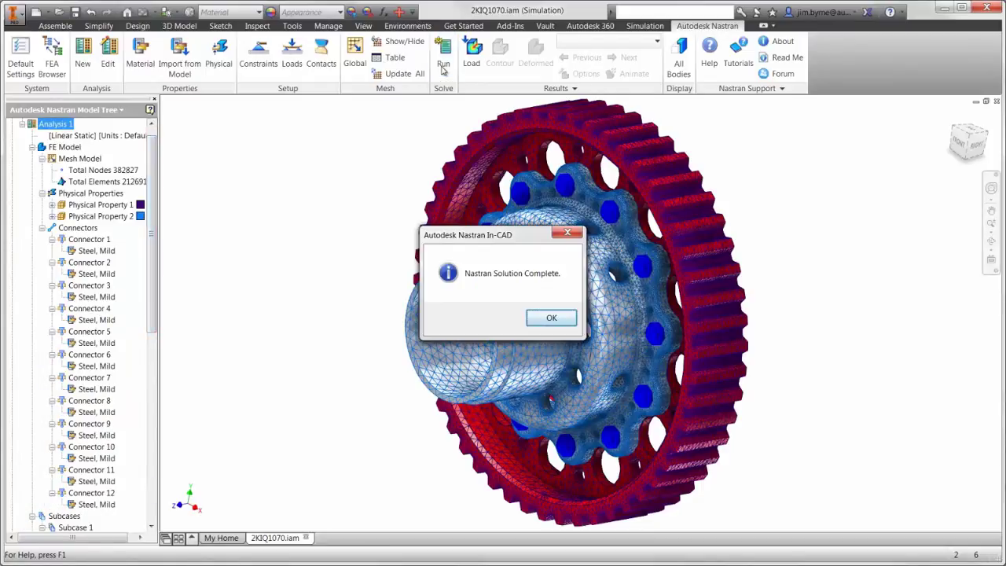
Dismiss the solution notice and set the plot's Result Data to SOLID VON MISES.
left_click(550, 318)
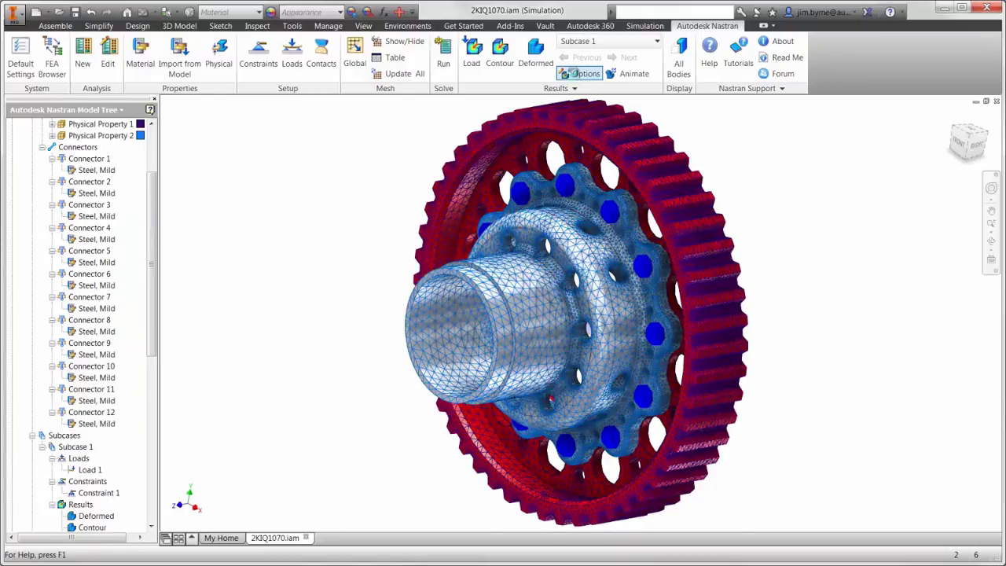
left_click(580, 73)
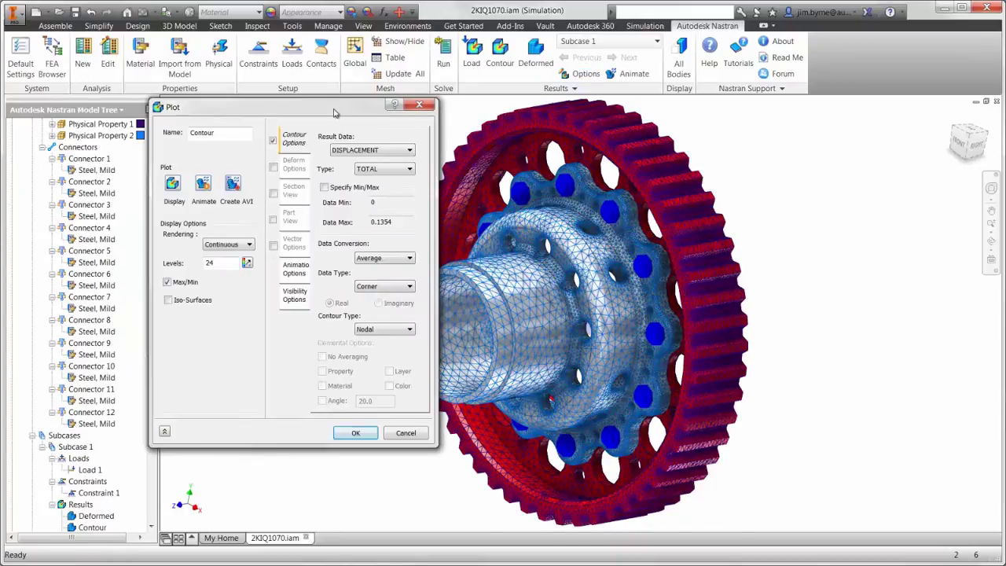
left_click_drag(333, 104, 883, 111)
key("F6")
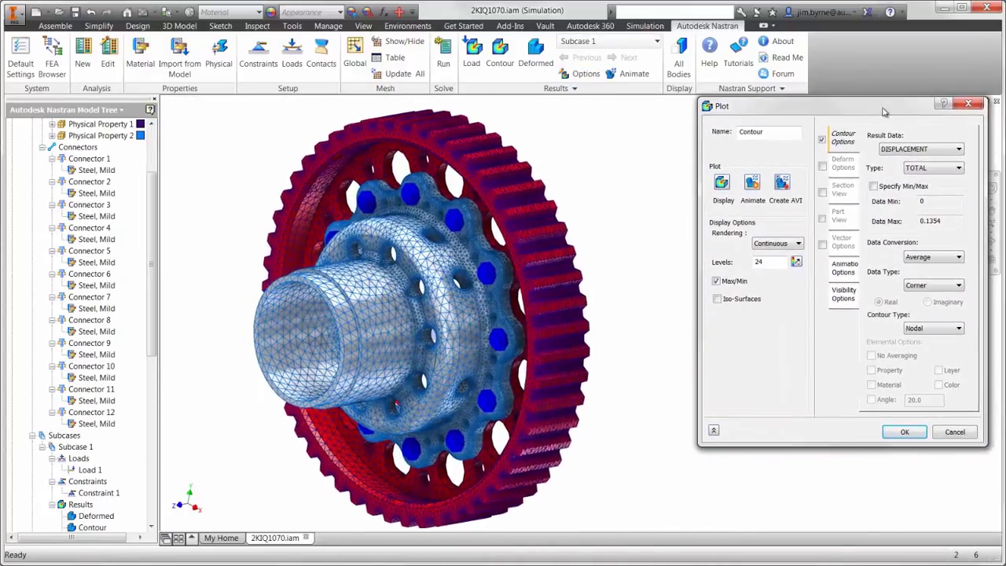
left_click(915, 149)
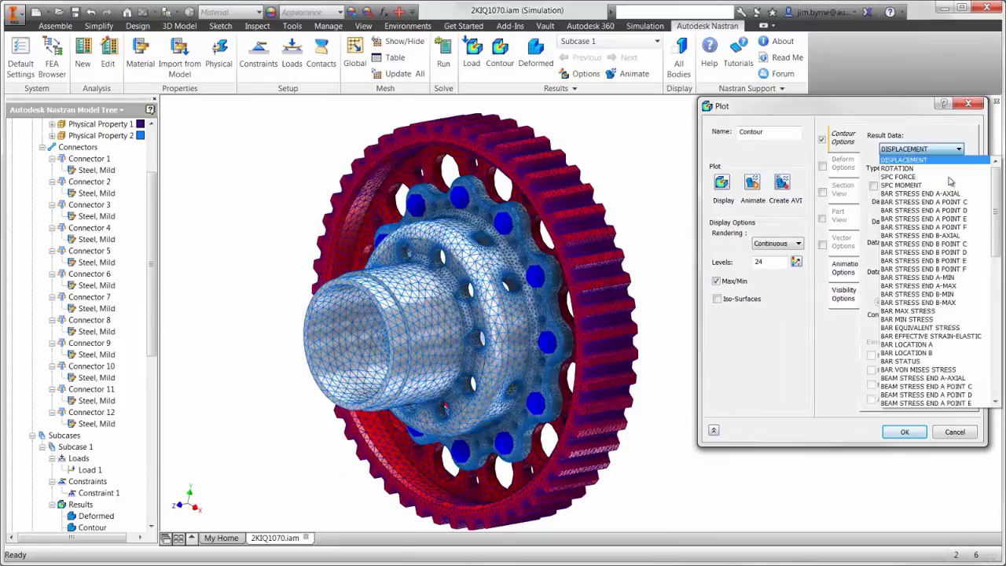
scroll(923, 275, "down", 5)
left_click(926, 336)
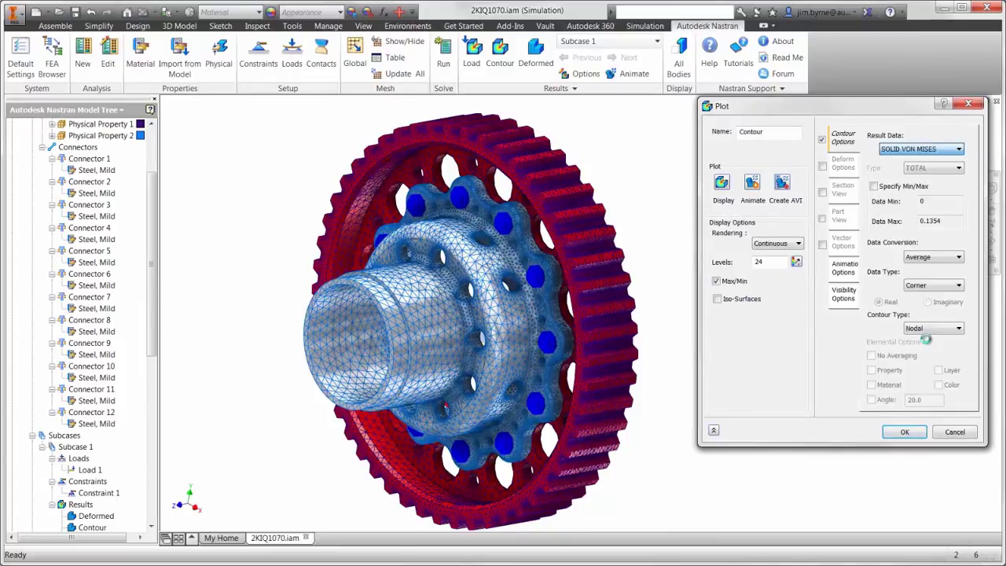
Cap the contour maximum at 250, hide edges, loads and connectors, and display the plot.
left_click(873, 186)
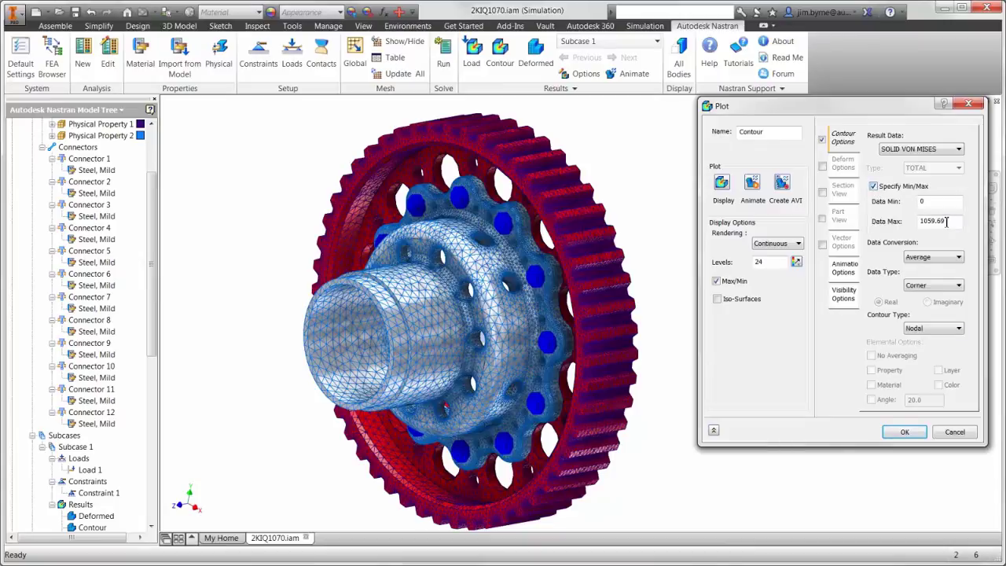
double_click(931, 221)
type("250")
left_click(844, 296)
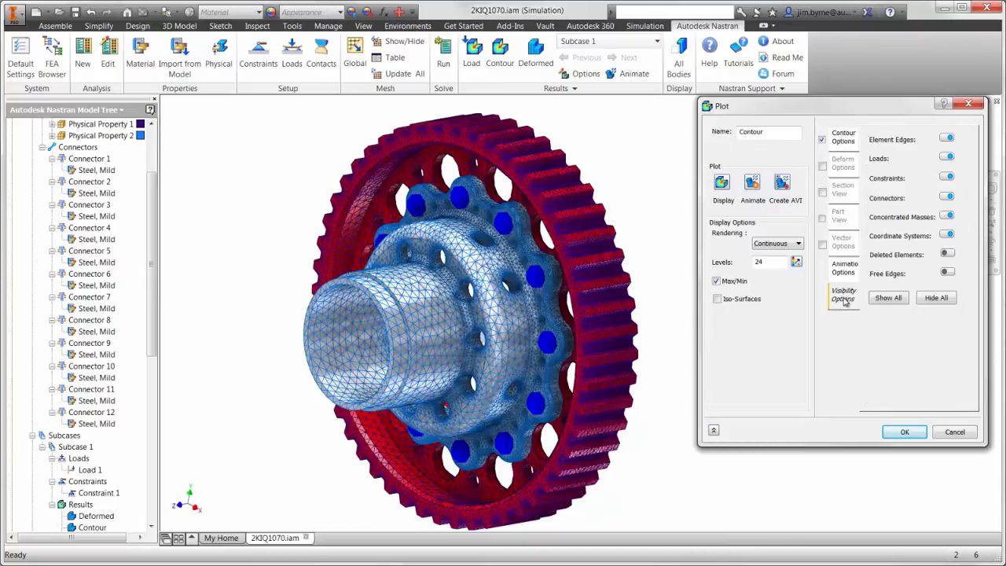
left_click(934, 297)
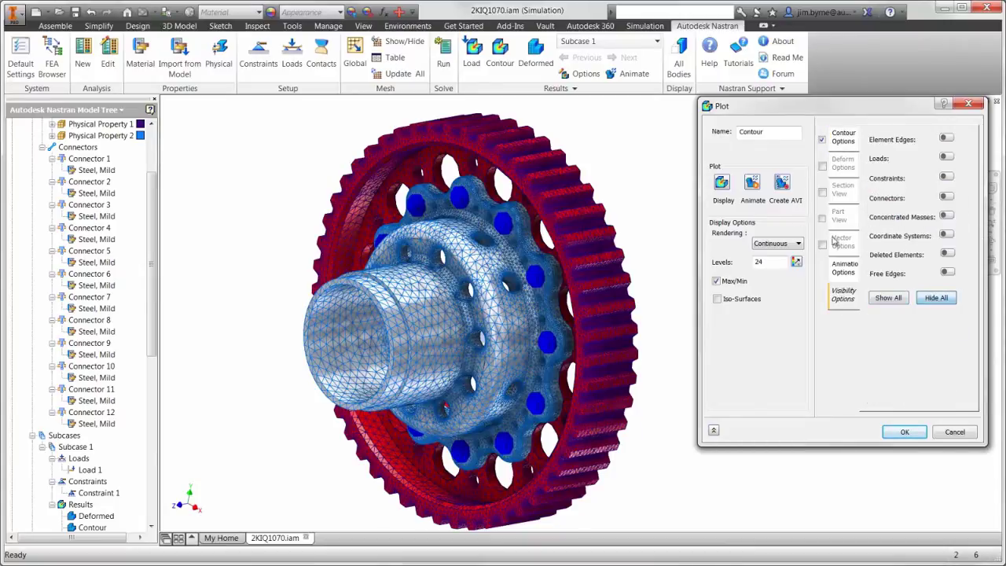
left_click(721, 184)
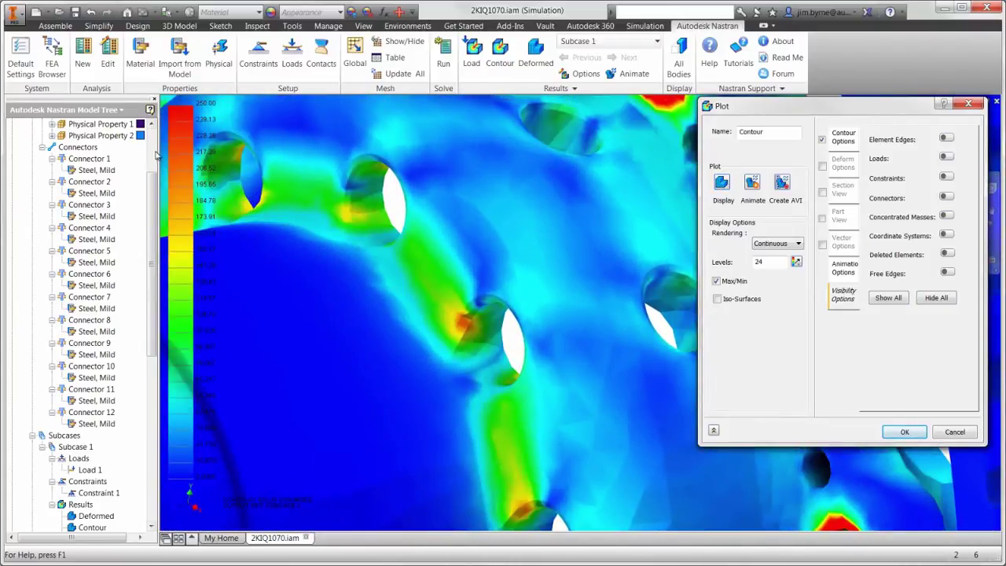
Check the mesh node count and show the plot deformed by total displacement at 10%.
scroll(145, 161, "up", 3)
left_click(102, 183)
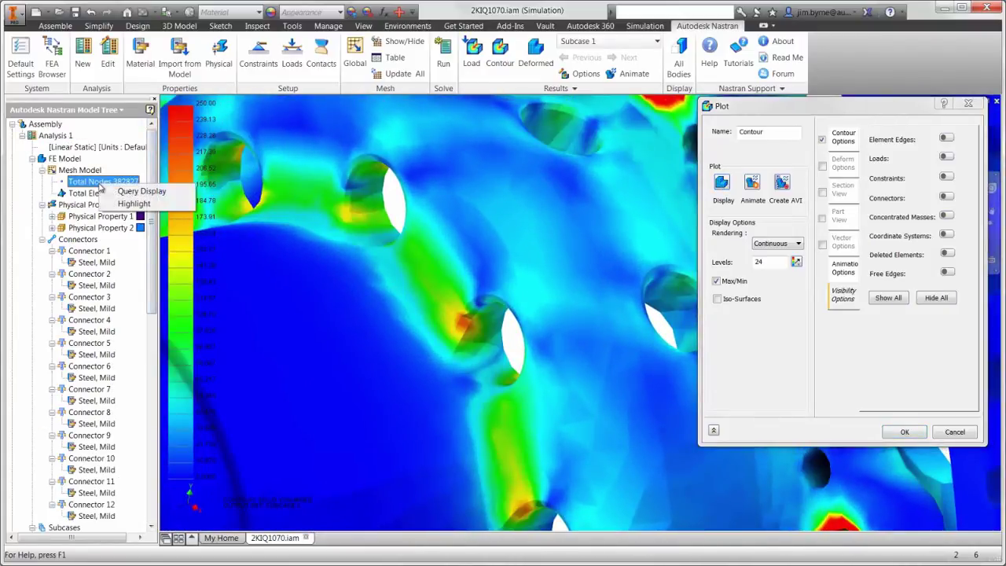
mouse_move(470, 332)
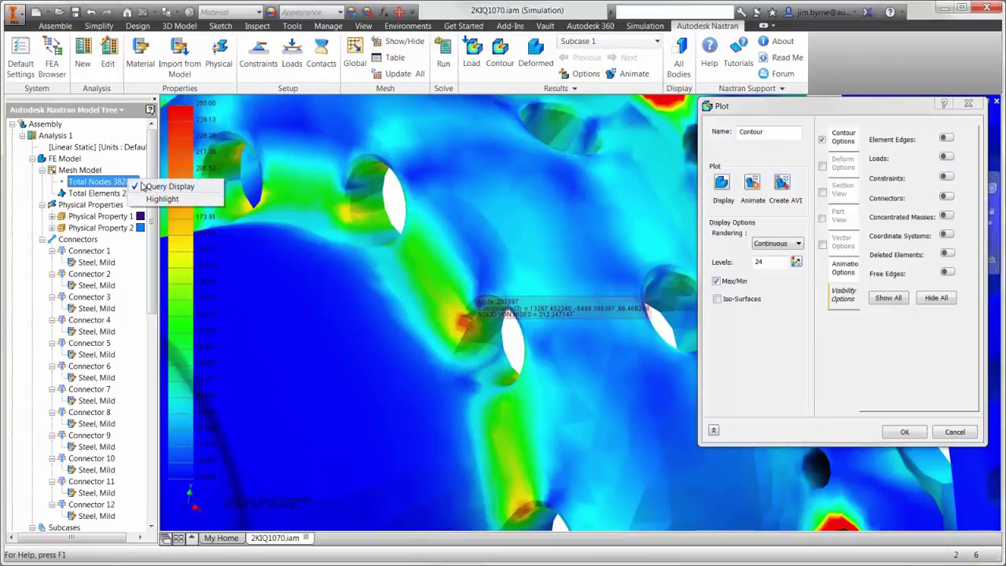
left_click(822, 166)
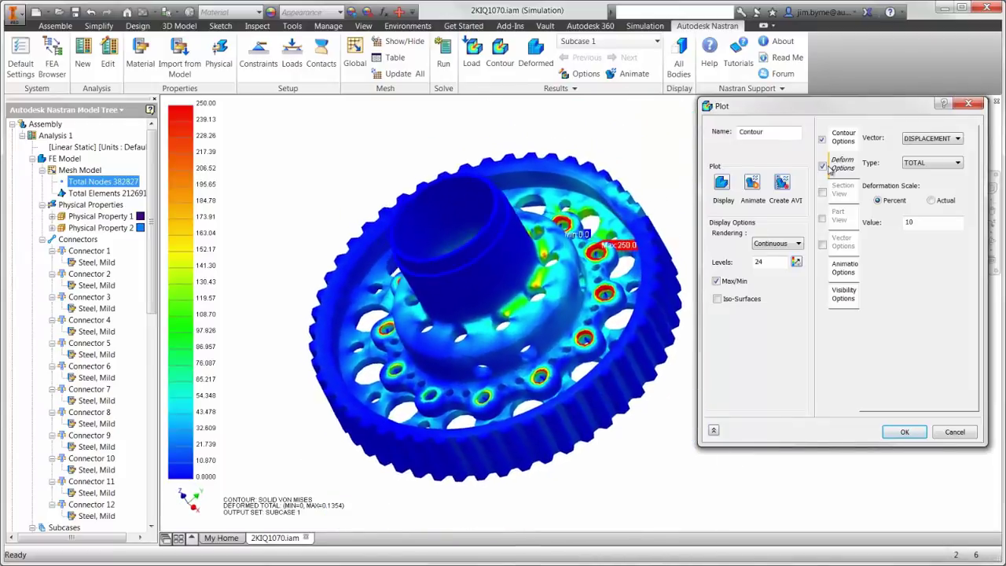
Animate the deformed result, then plot undeformed BEAM FORCE END A-X (-117.469 to 111.15).
left_click(755, 183)
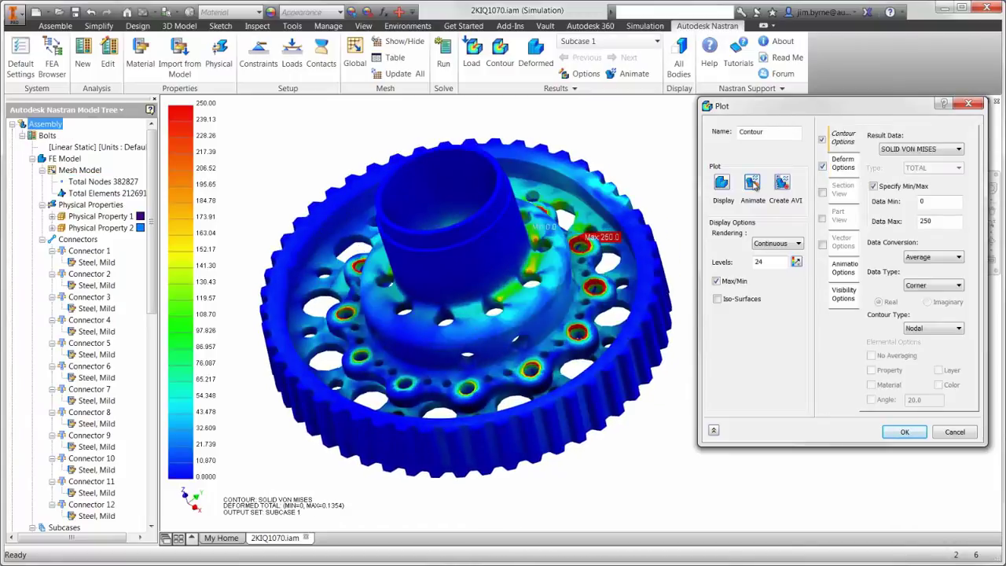
left_click(822, 166)
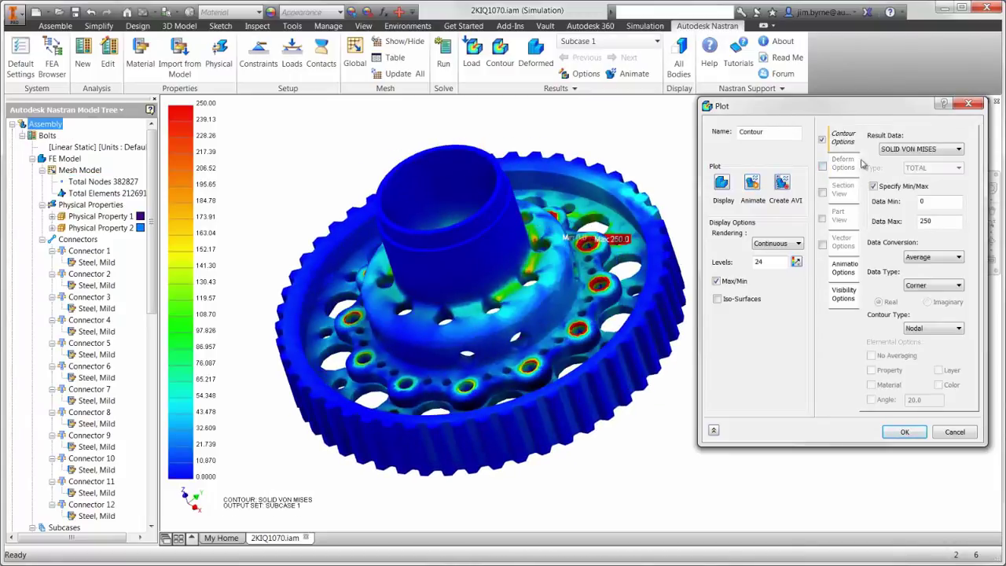
left_click(919, 149)
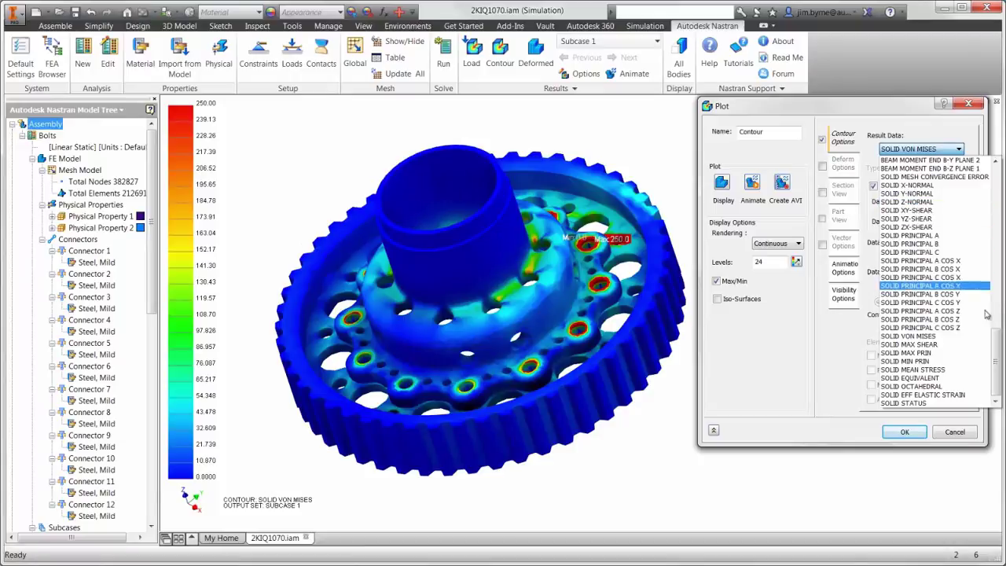
scroll(957, 289, "up", 8)
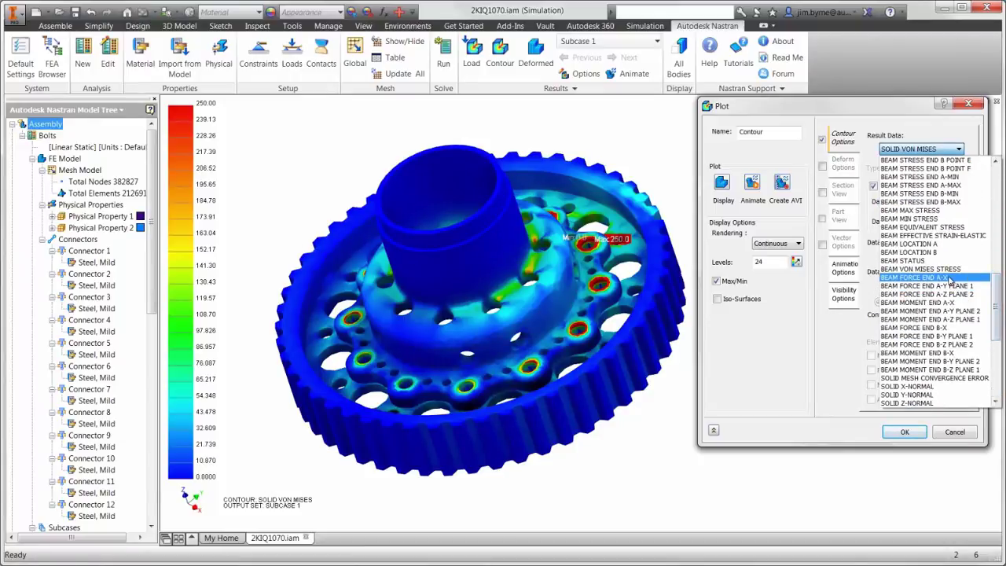
left_click(948, 279)
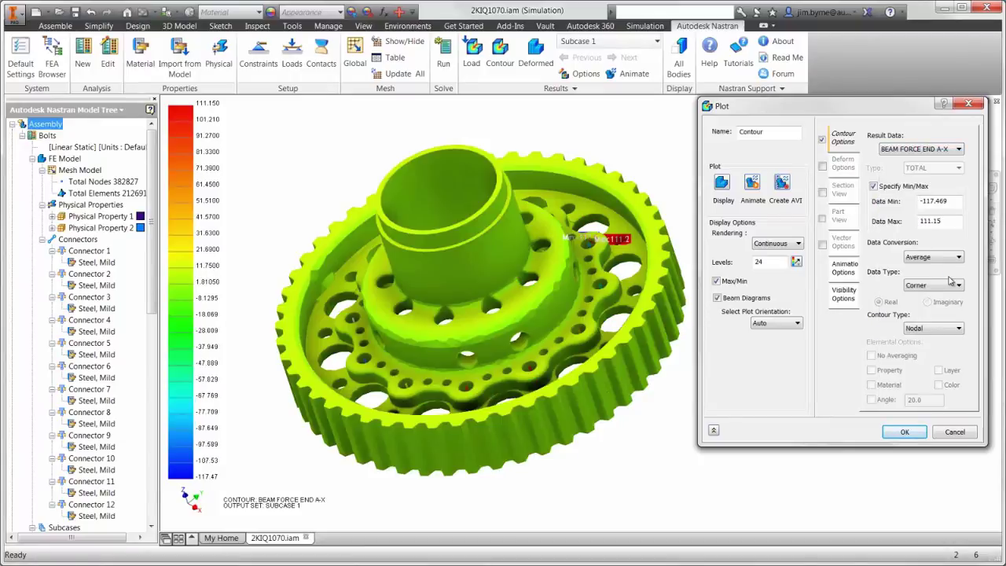
double_click(924, 221)
Plot BEAM FORCE END A-Y PLANE 1 and turn on Query Display for Total Elements.
left_click(939, 149)
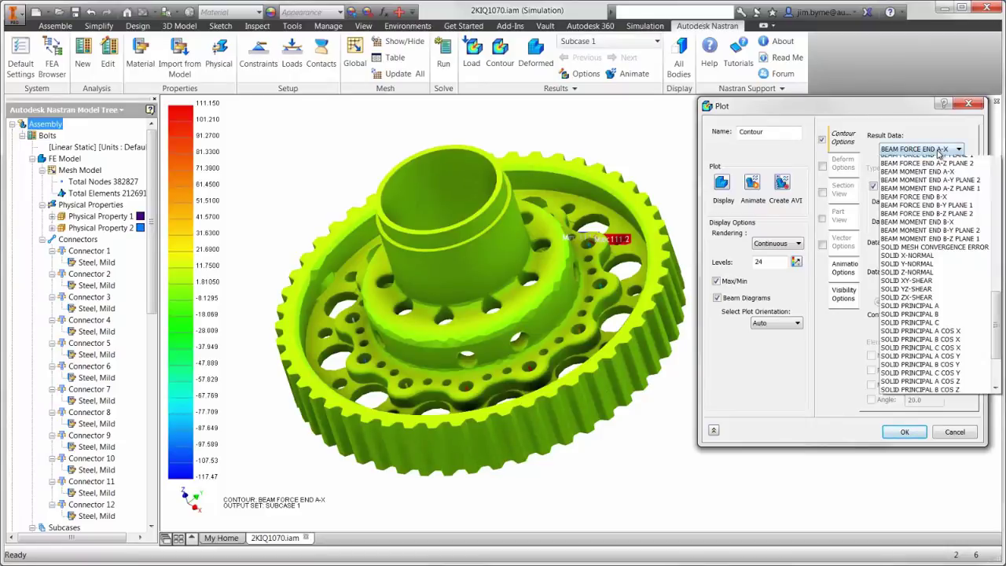
left_click(939, 167)
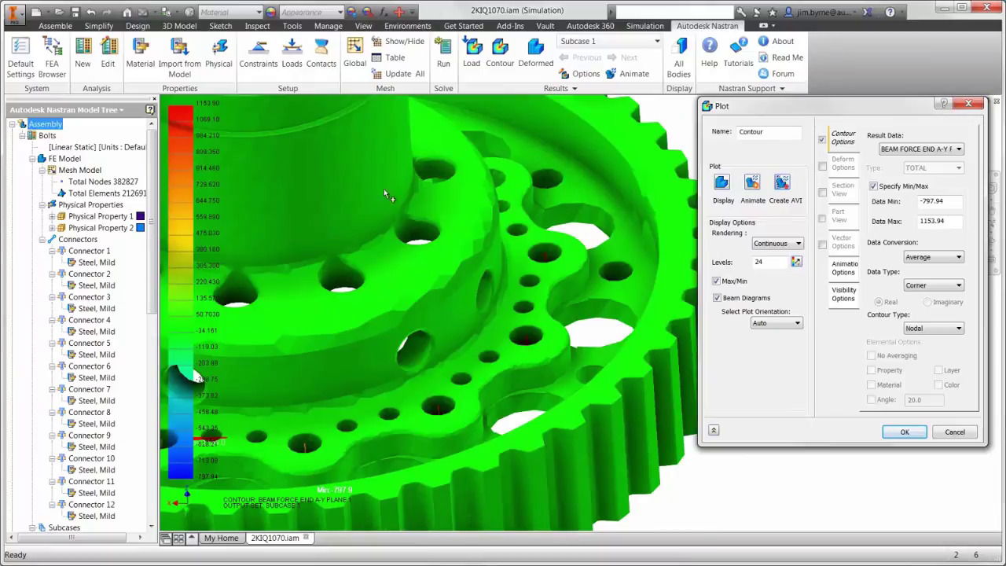
right_click(124, 196)
left_click(156, 202)
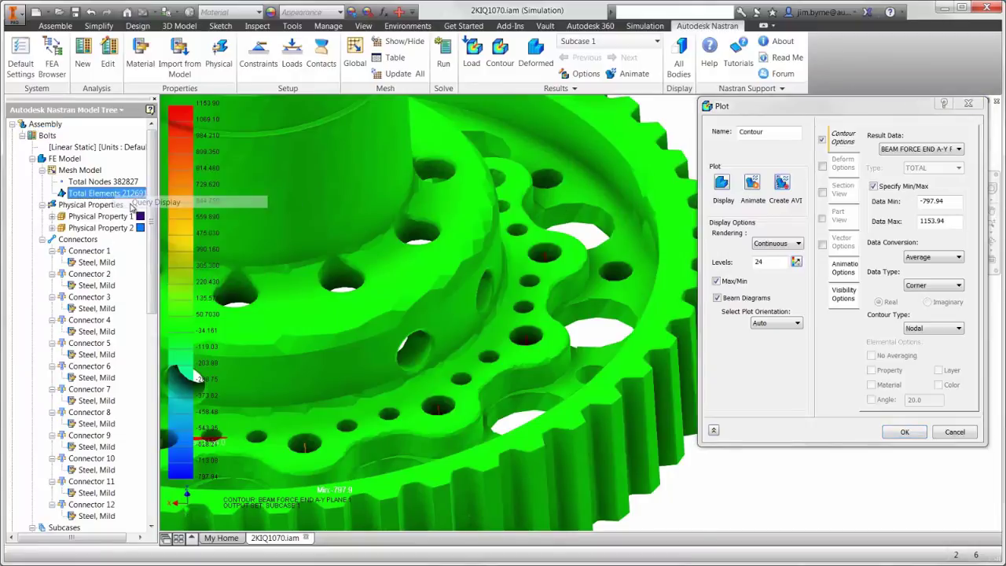
mouse_move(524, 340)
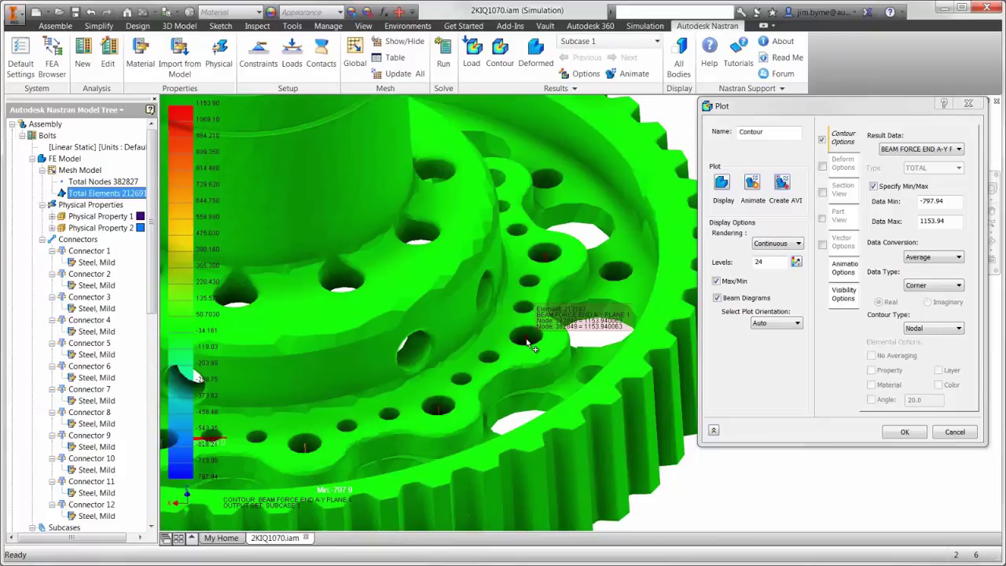
Switch the contour to BEAM FORCE END A-Z PLANE 2, ranging -2243.48 to 278.836.
left_click(920, 149)
left_click(899, 161)
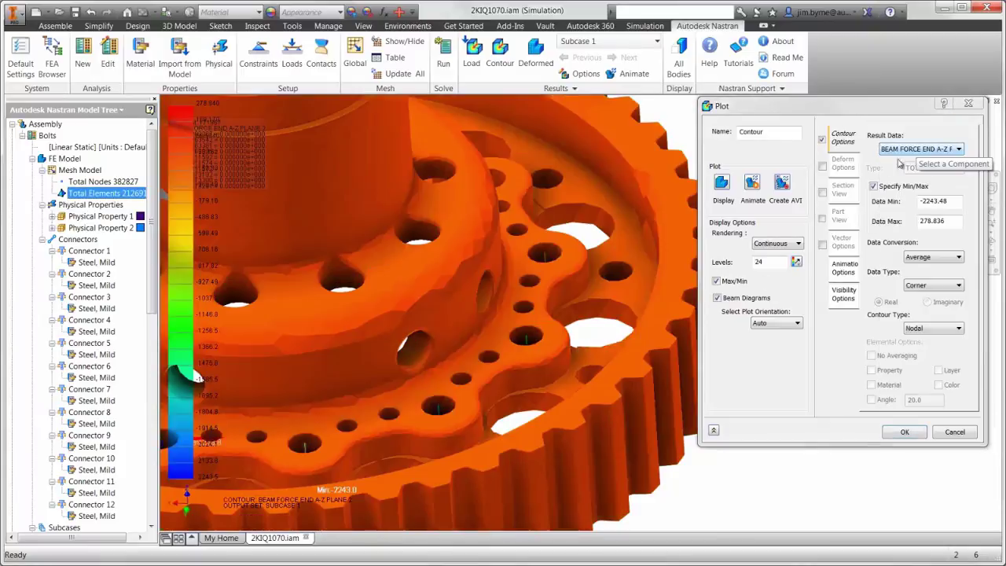
mouse_move(528, 342)
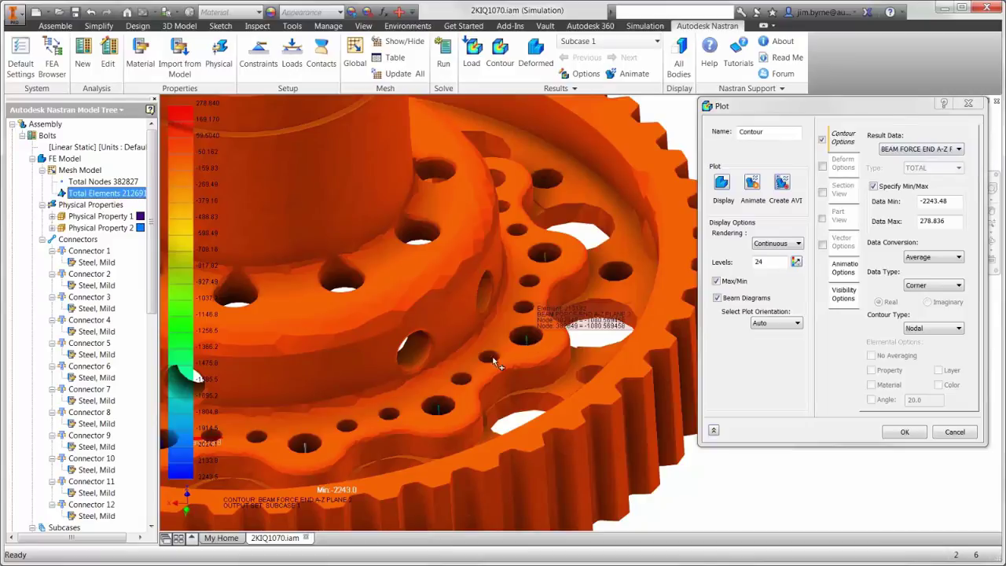
In AllowableBoltLoad.xlsx, enter tensile force 111 and plane 1 and 2 shear forces 1153 and 1080.
key("alt+Tab")
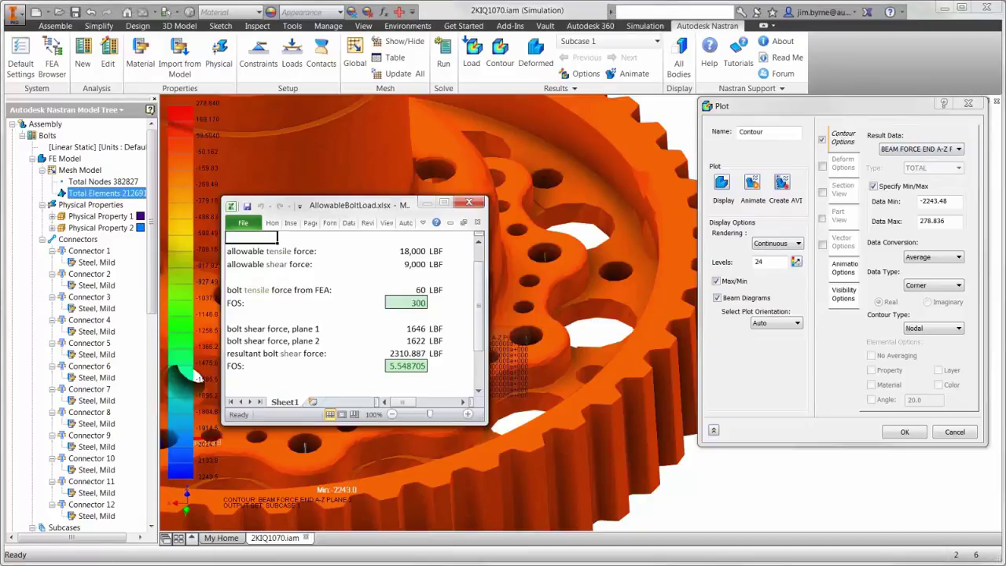
left_click(417, 291)
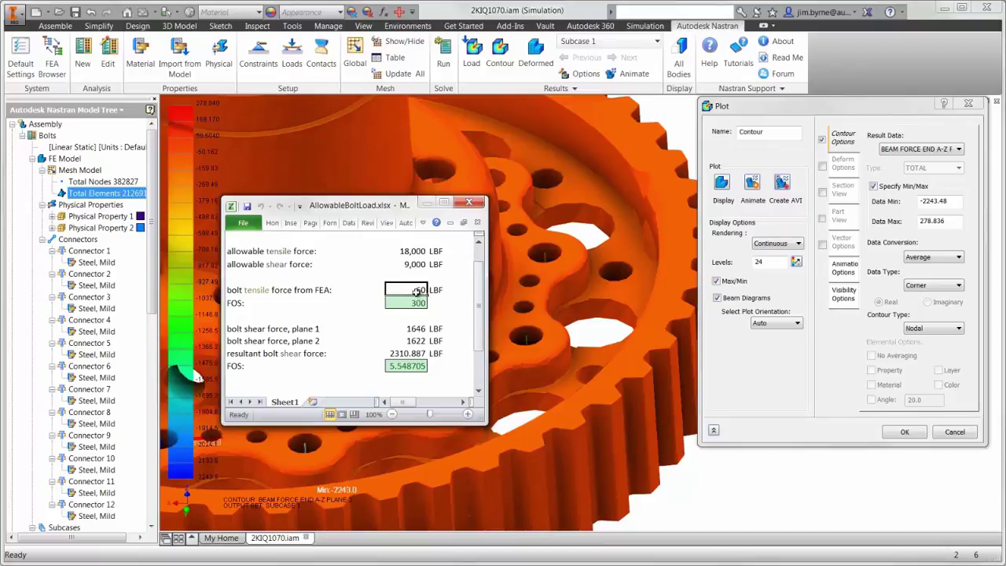
type("111")
key("Return")
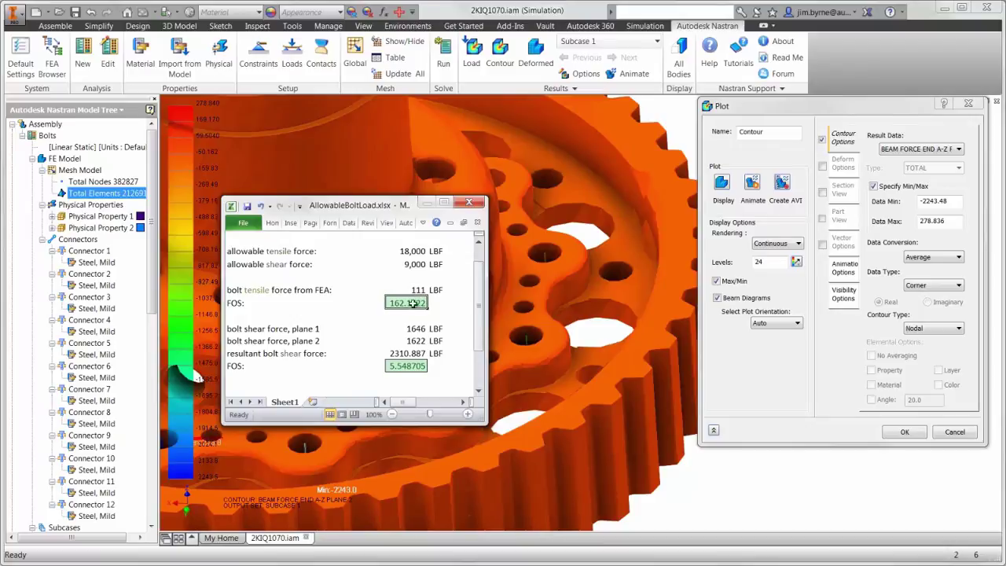
left_click(407, 329)
type("1")
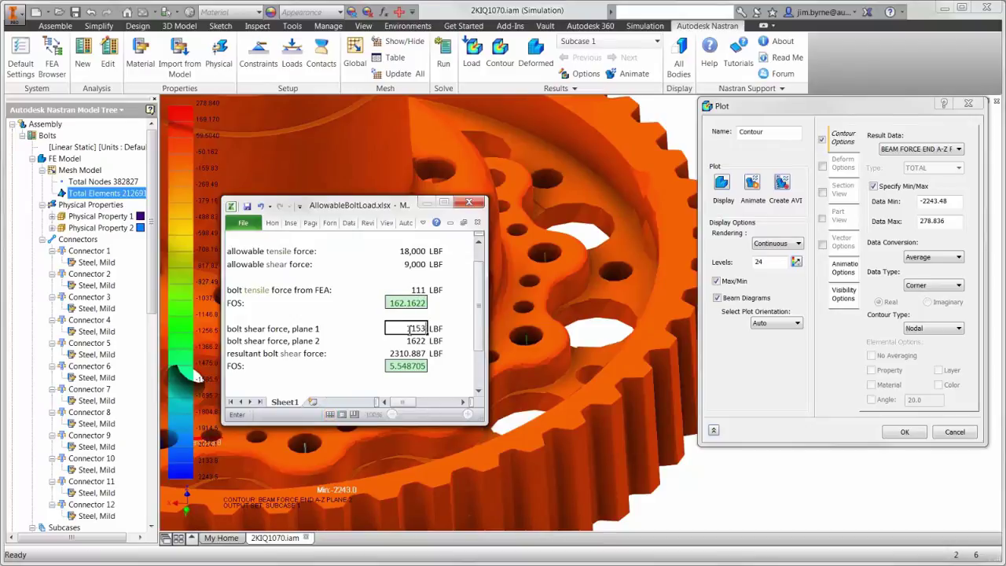
type("153")
key("Return")
type("1080")
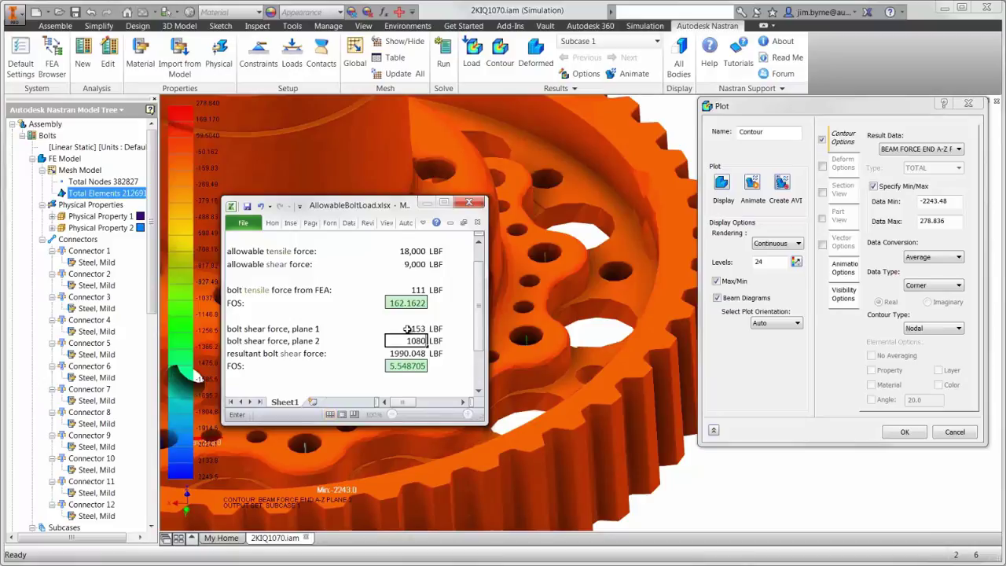
key("Return")
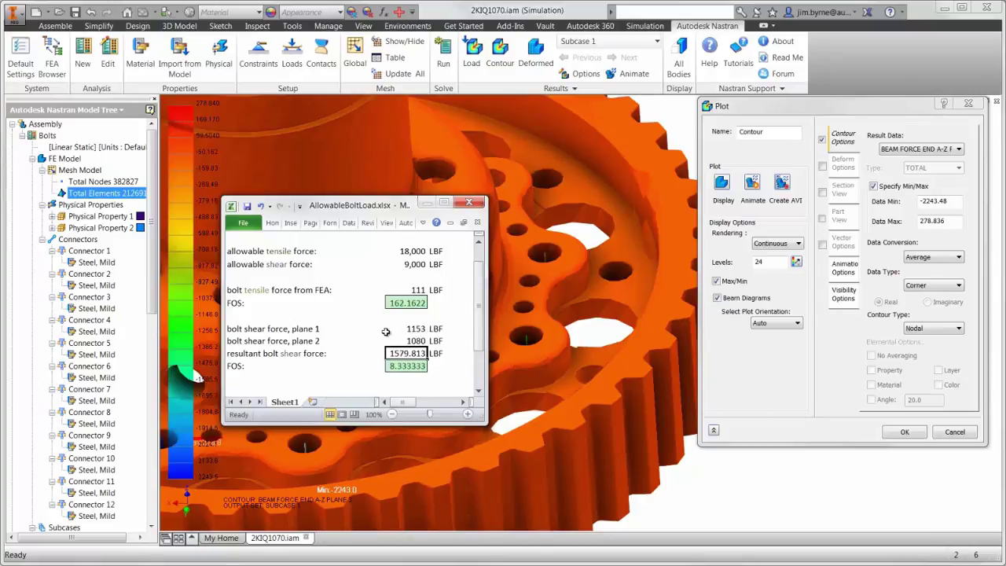
Plot SOLID VON MISES stress again, return to the Home view, and show the model browser.
left_click(910, 148)
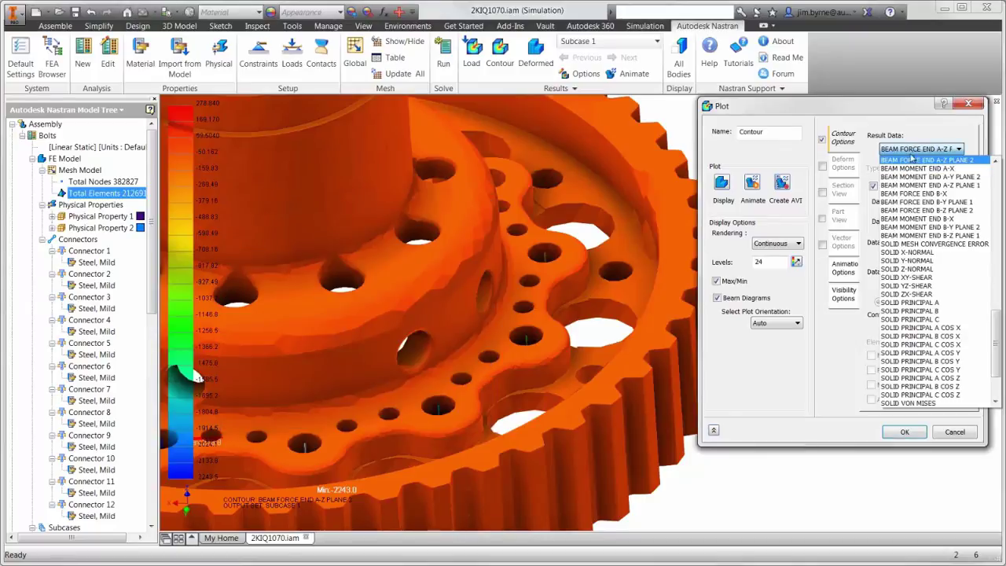
left_click(947, 402)
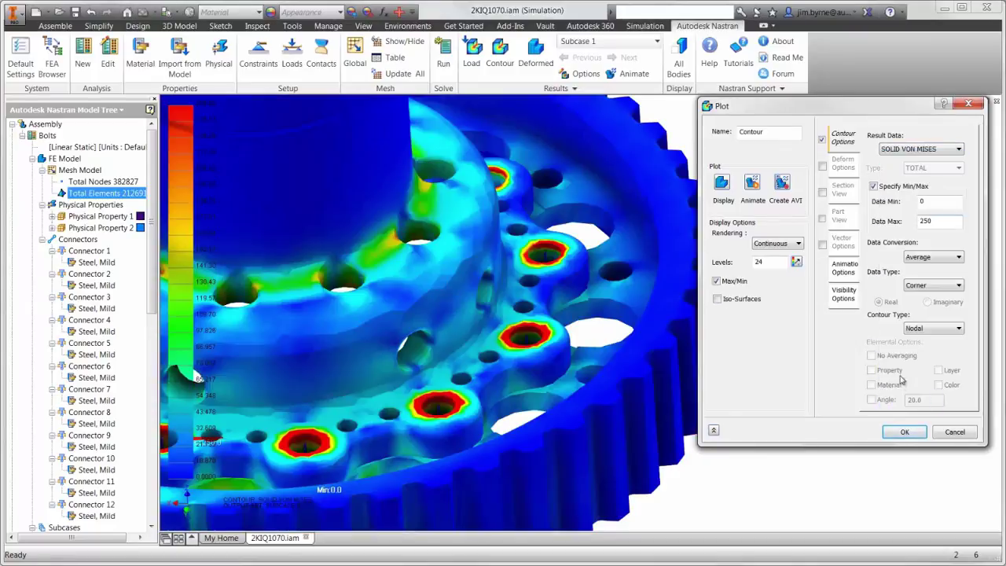
left_click(904, 431)
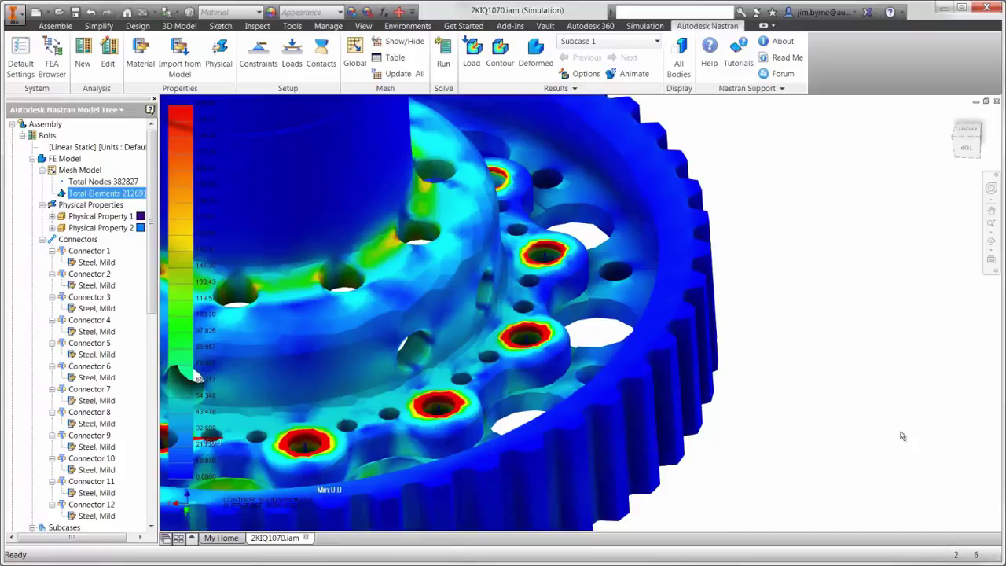
key("F6")
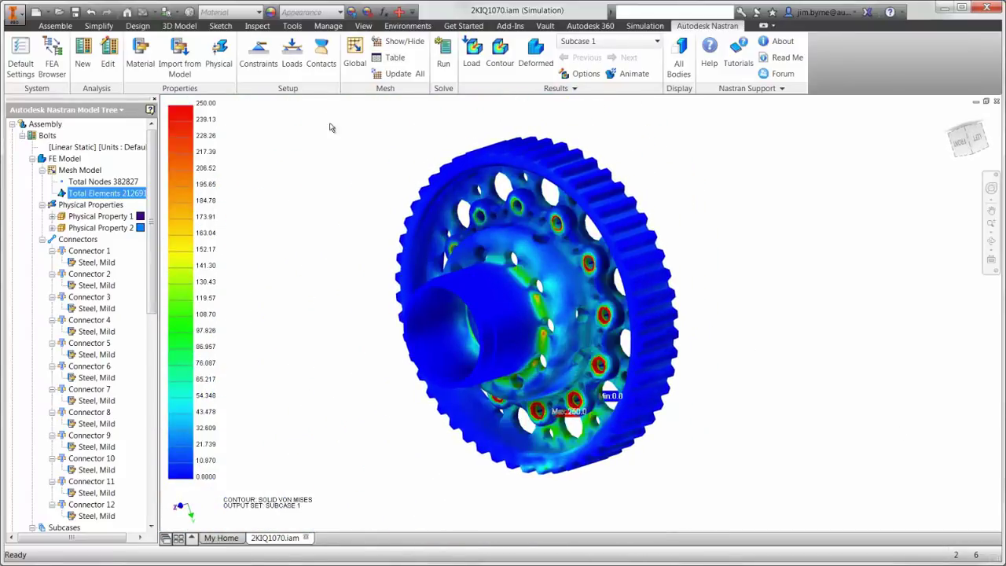
left_click(51, 51)
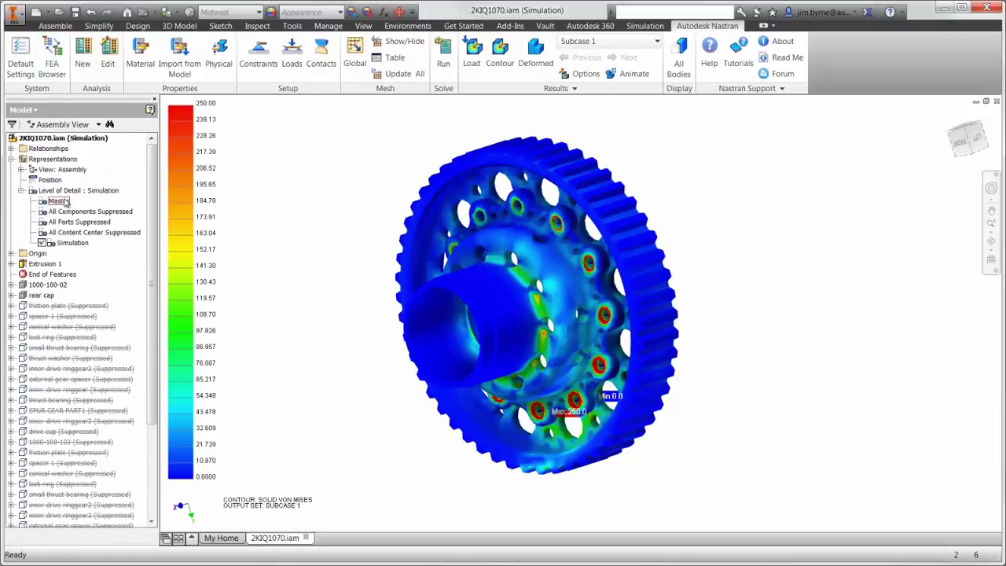